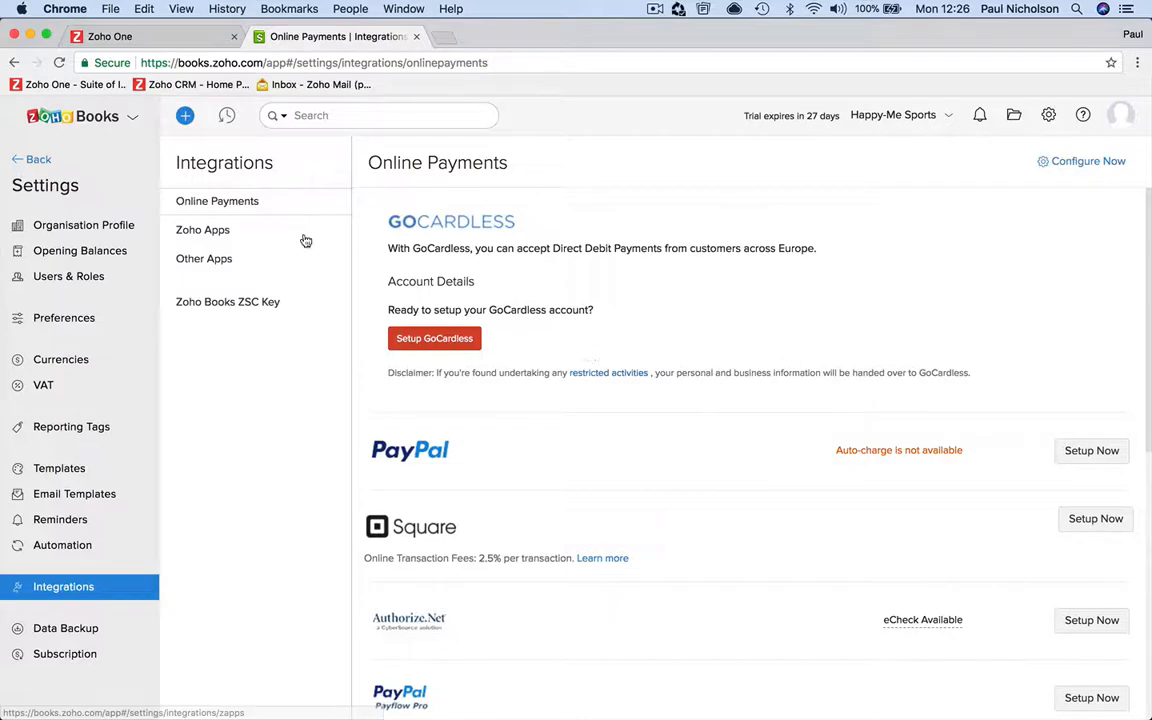
Open the Contacts sync configuration within the Zoho CRM integration details under Zoho Apps.
scroll(530, 338, down, 5)
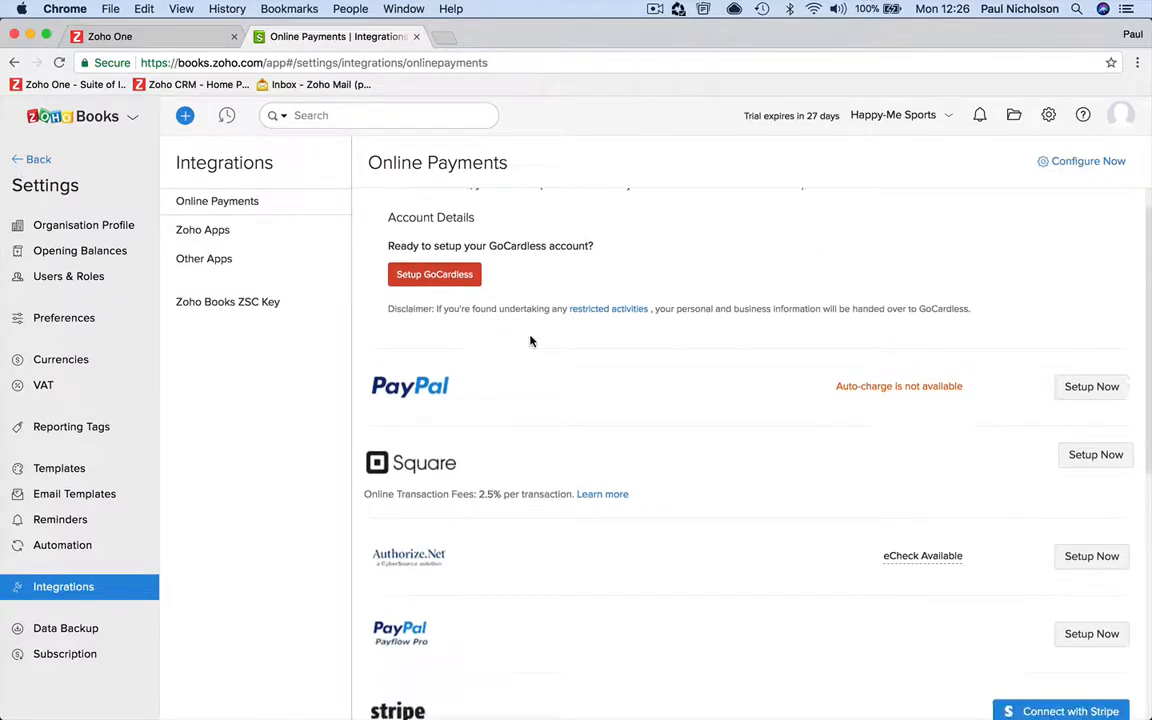
scroll(530, 336, up, 4)
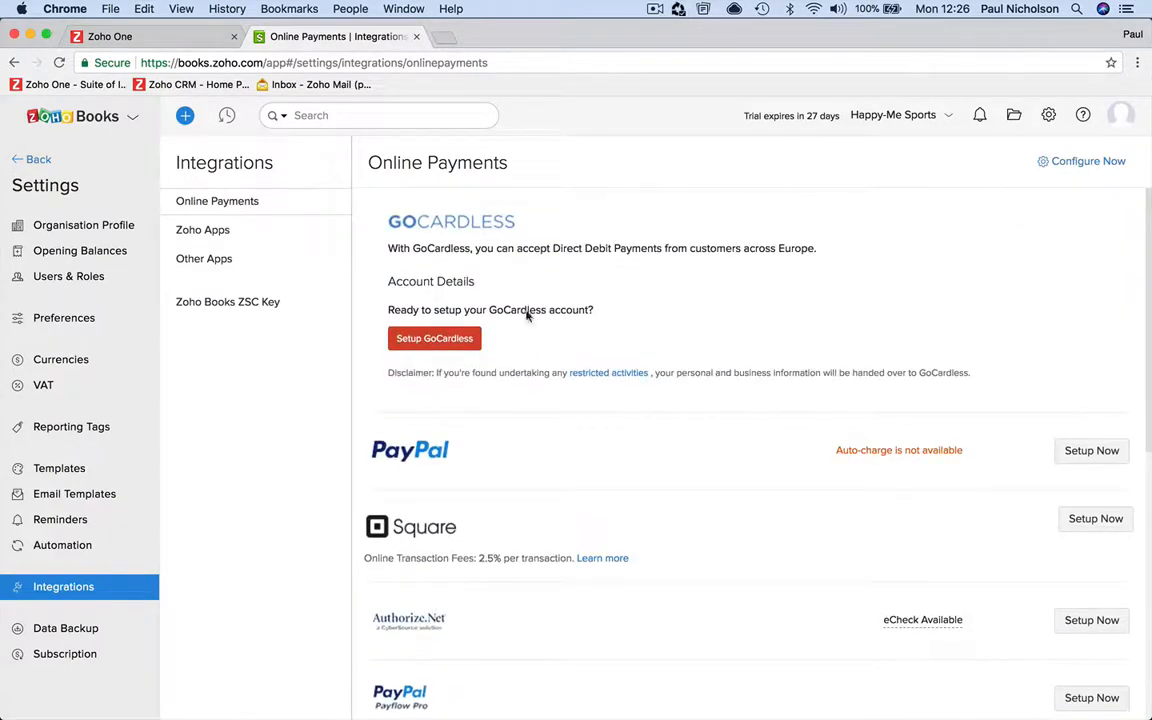
click(300, 230)
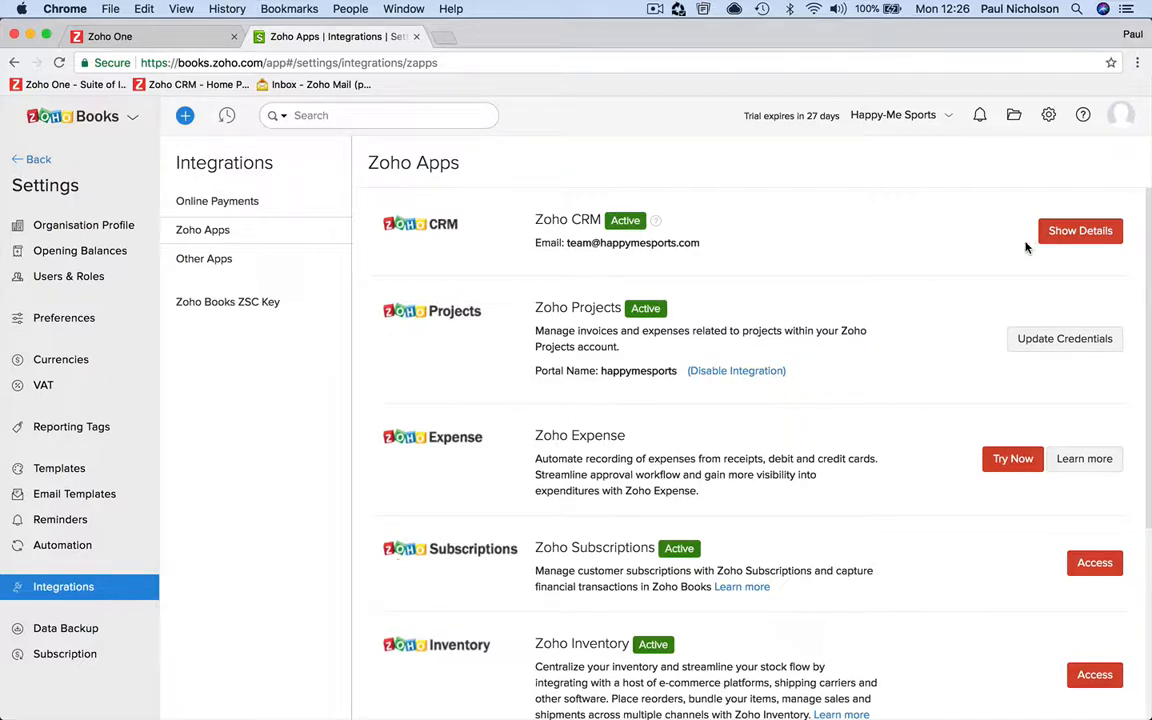
click(1060, 232)
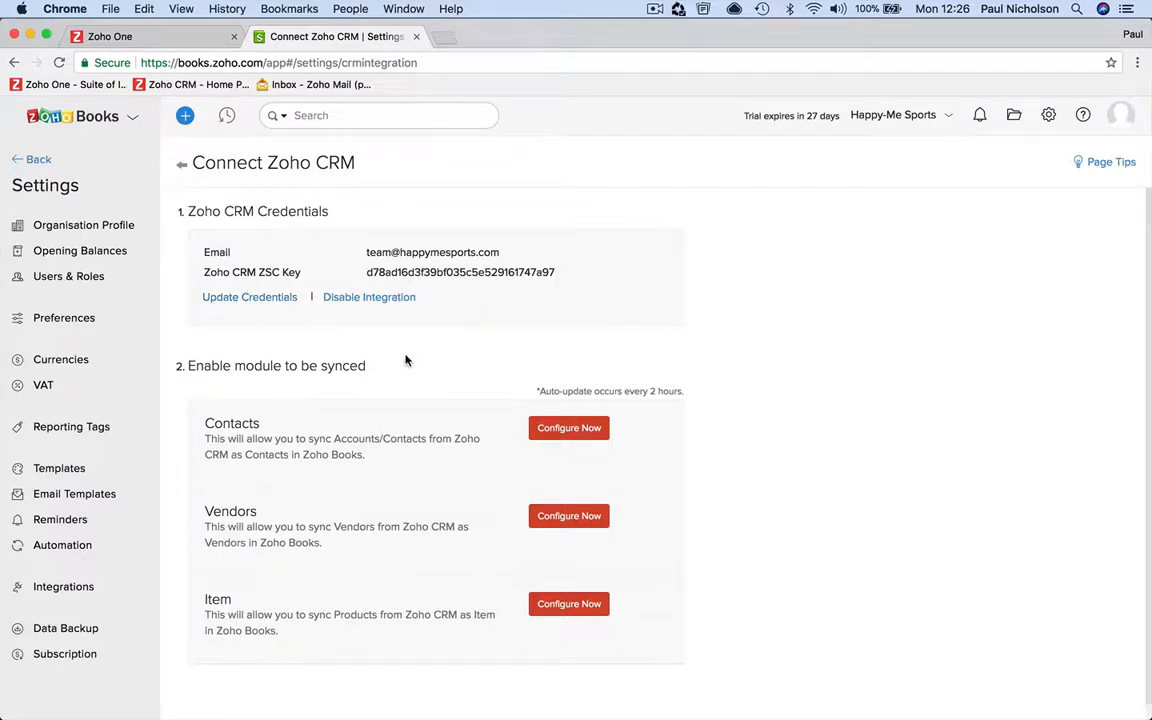
scroll(370, 335, down, 1)
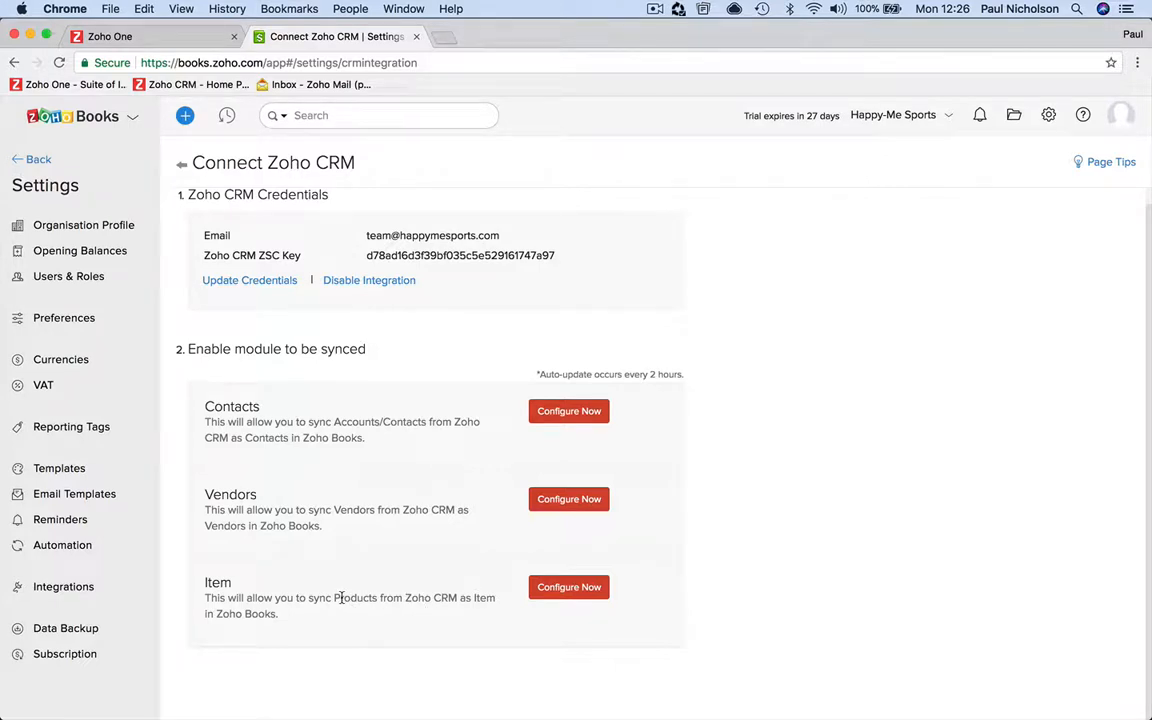
click(579, 415)
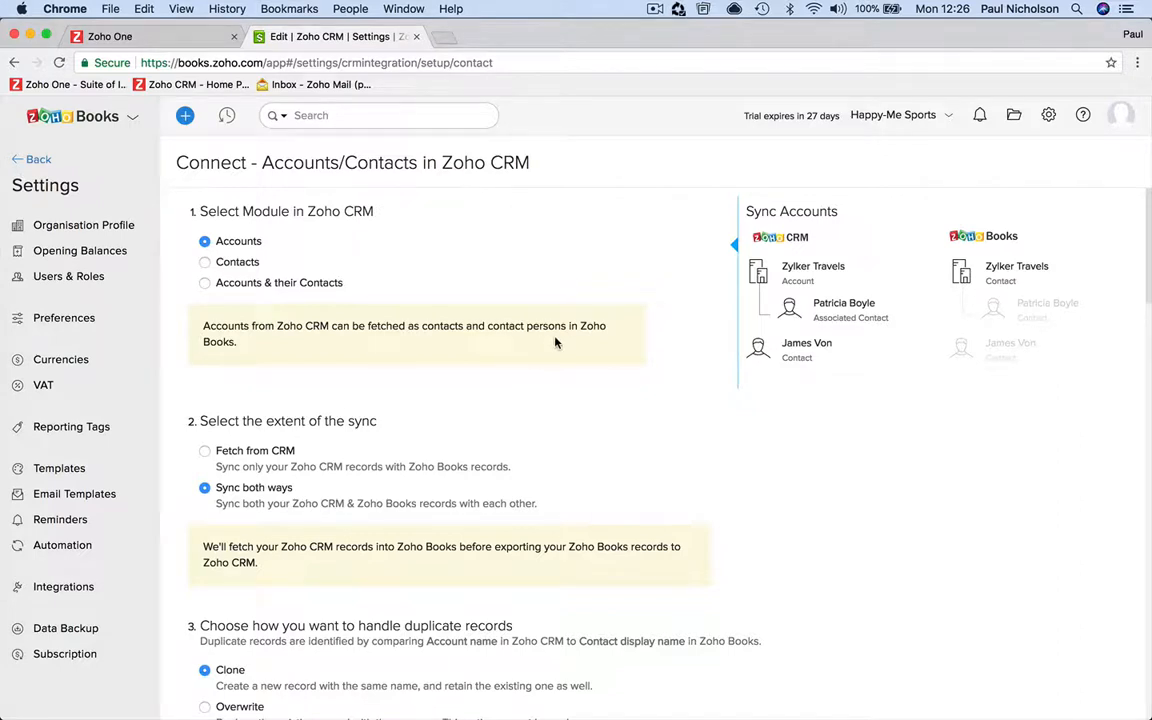
Choose Accounts & their Contacts as the CRM module and All Accounts as the view to sync.
click(230, 286)
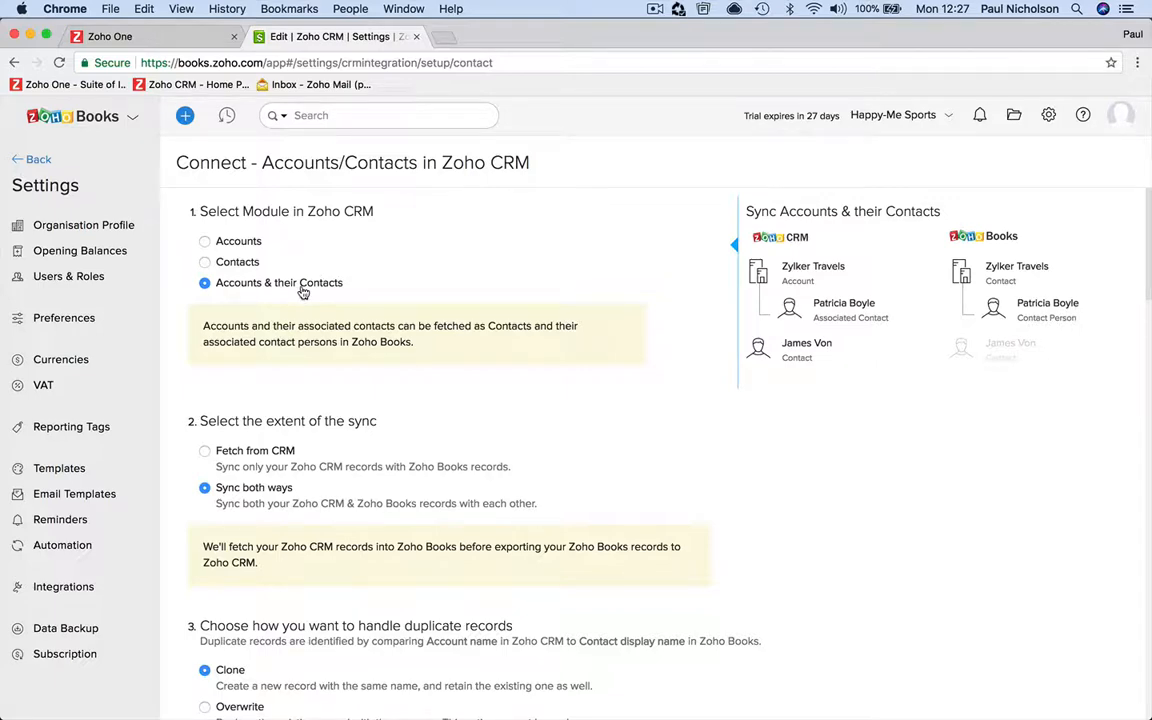
scroll(315, 390, down, 3)
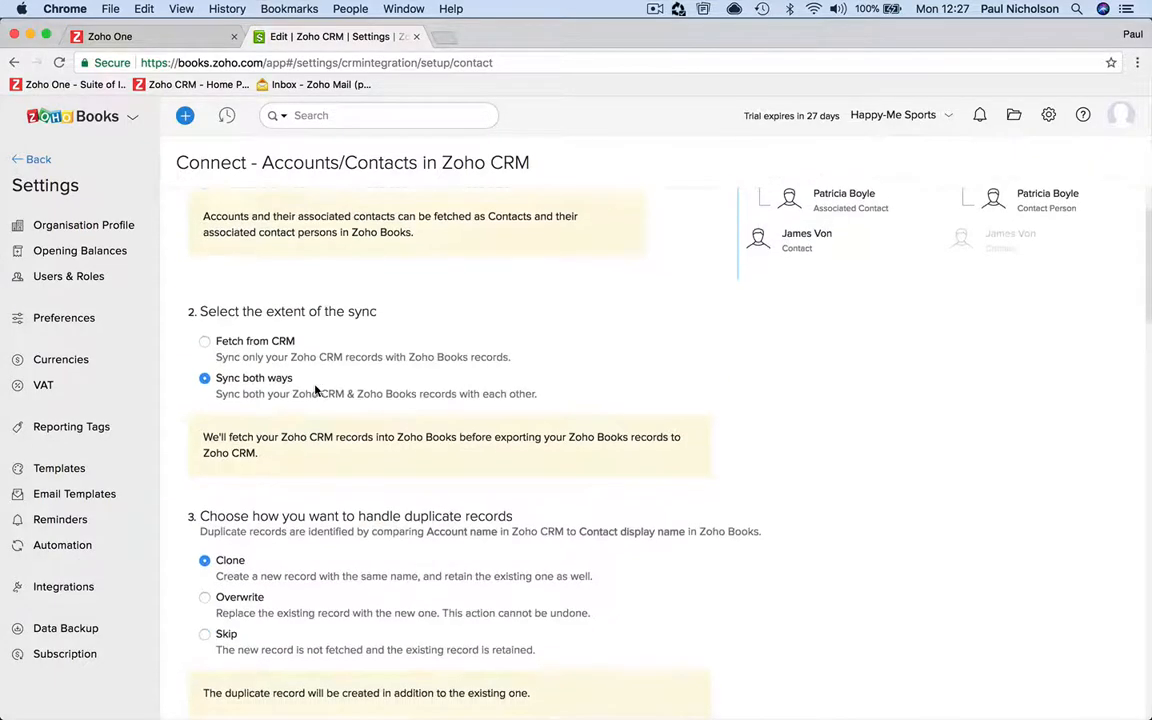
scroll(315, 390, down, 1)
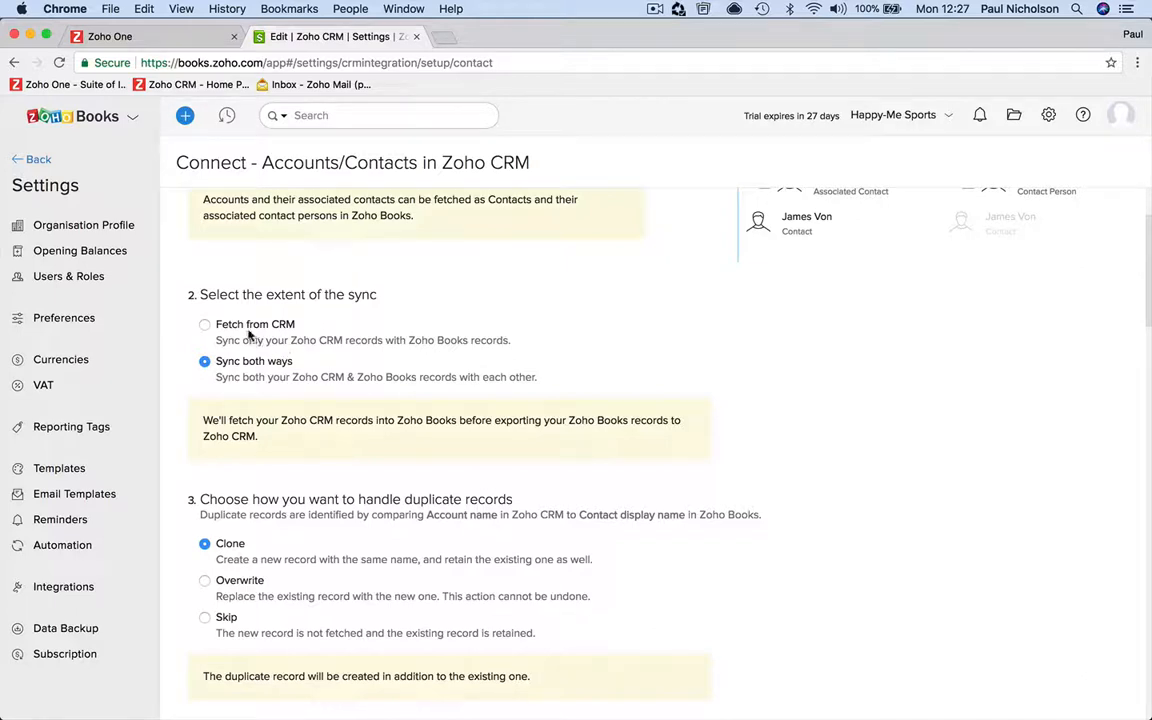
scroll(351, 417, down, 1)
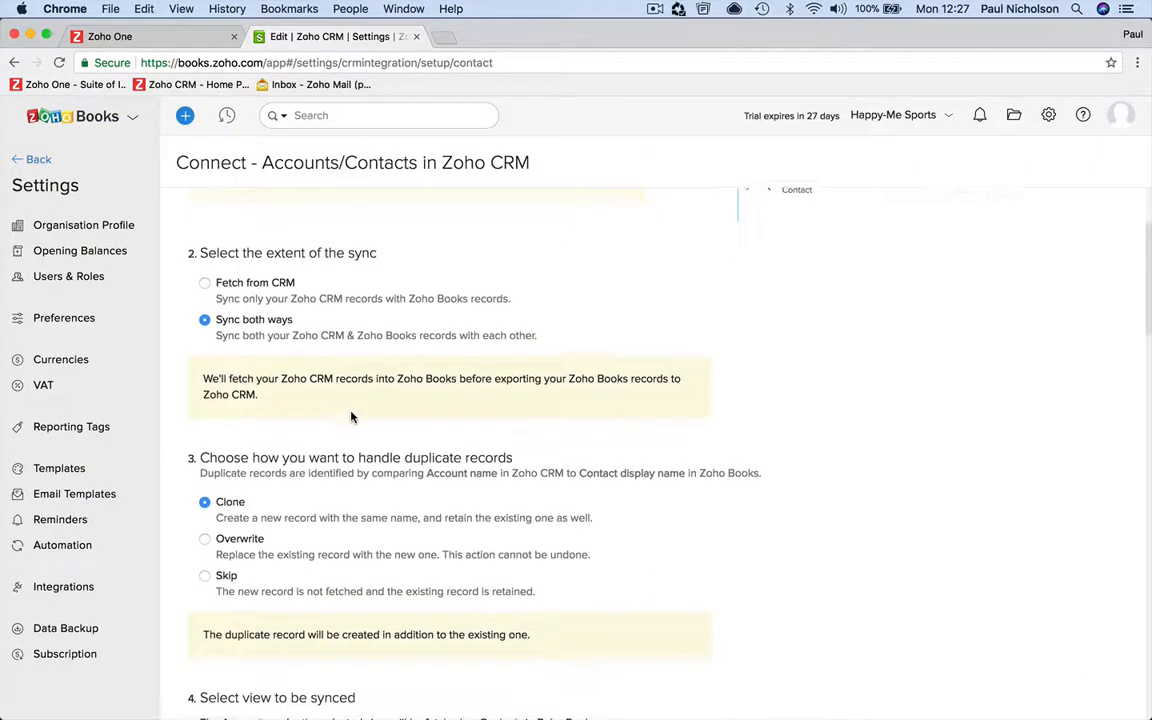
scroll(351, 417, down, 1)
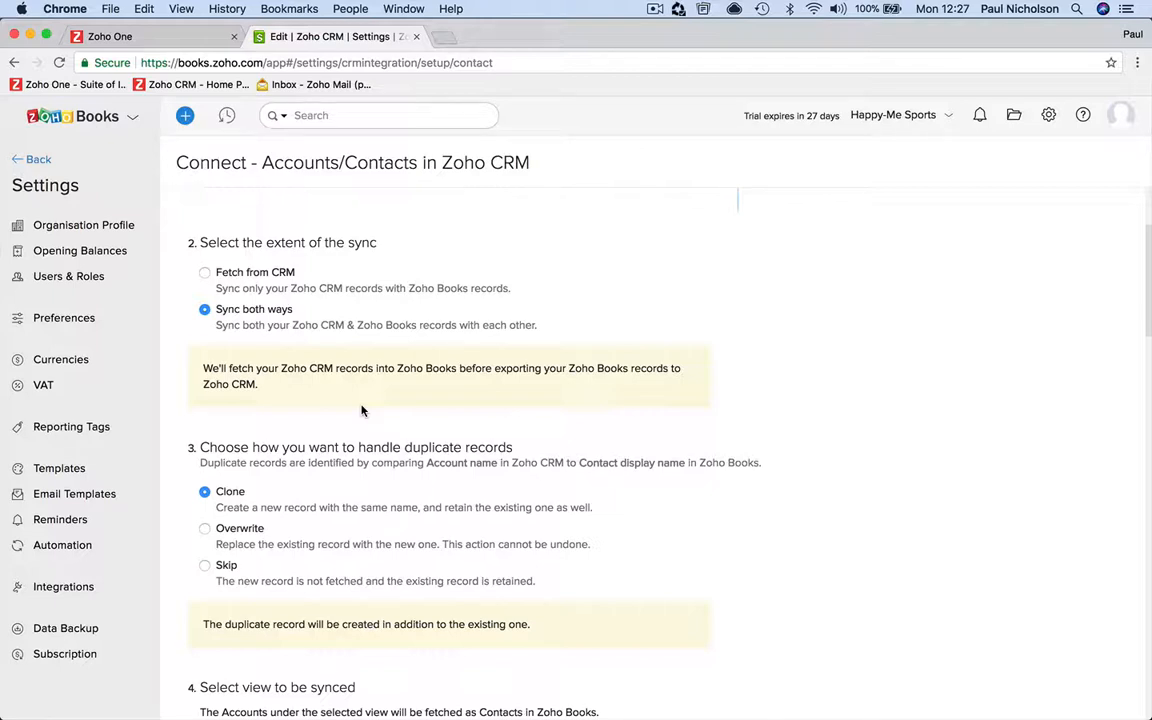
scroll(362, 410, down, 3)
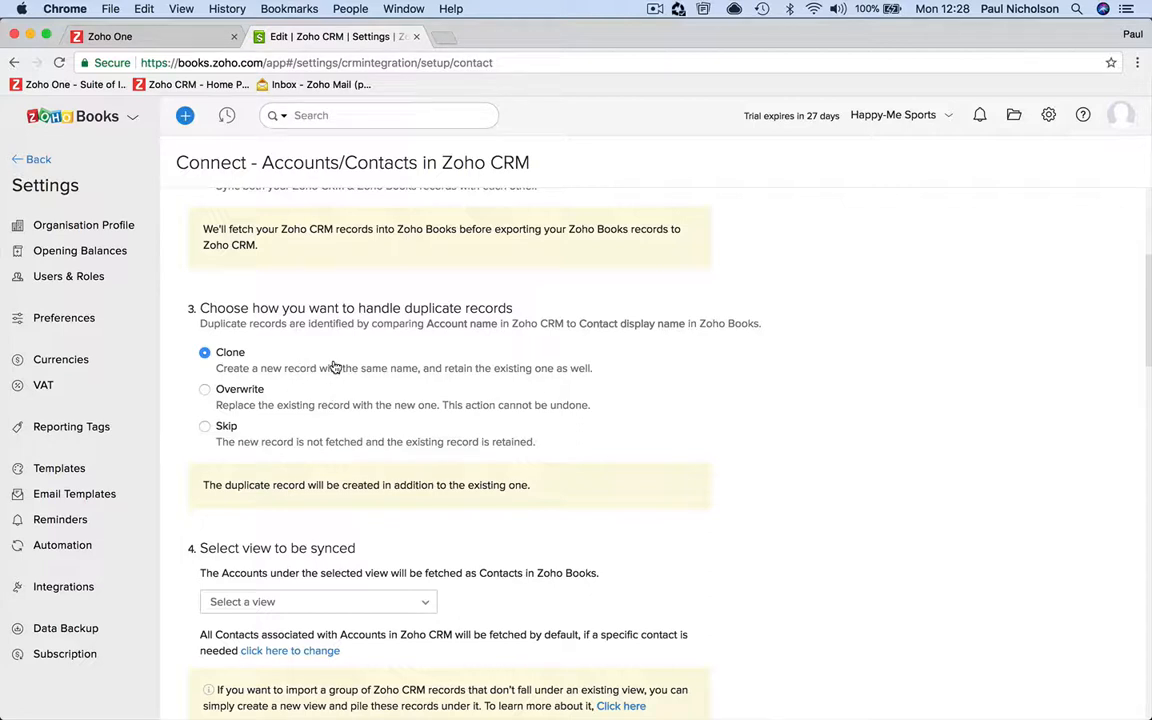
scroll(335, 368, down, 2)
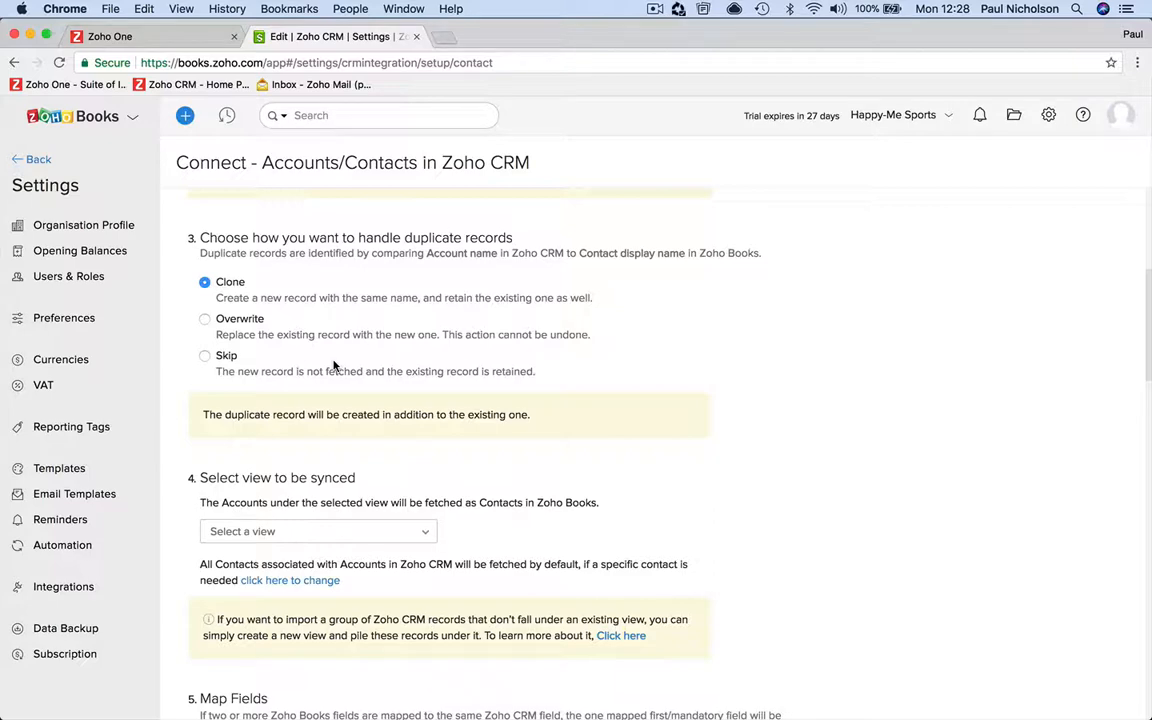
scroll(335, 367, down, 1)
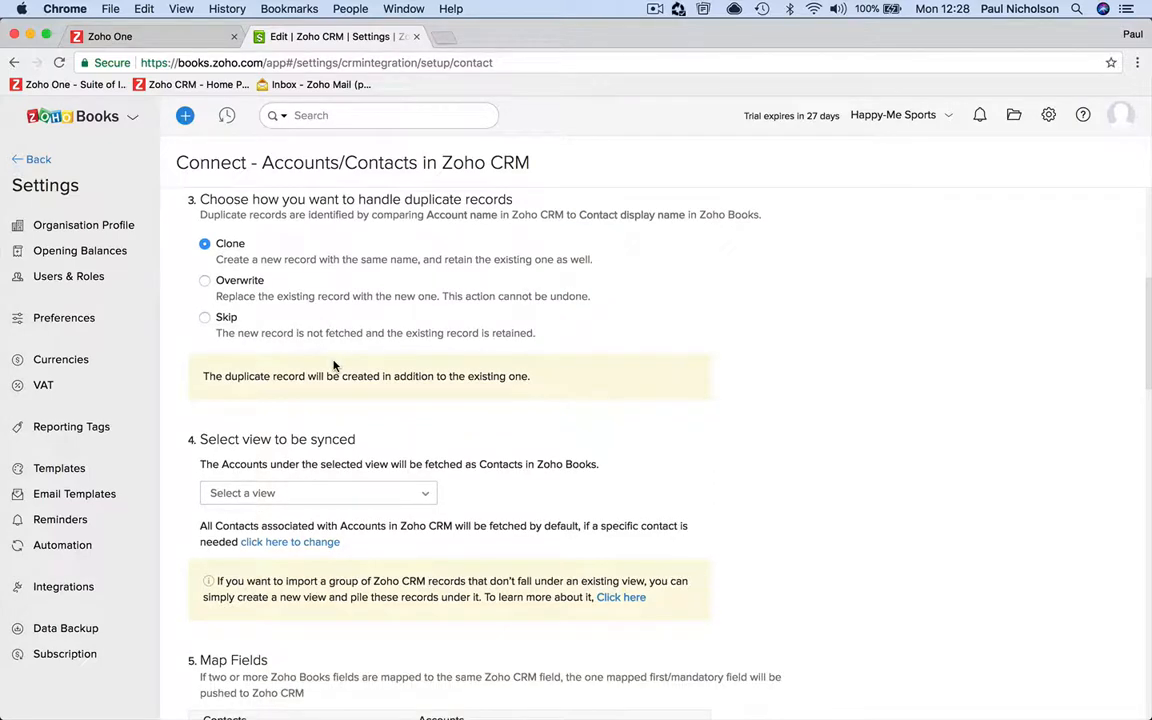
scroll(373, 419, down, 2)
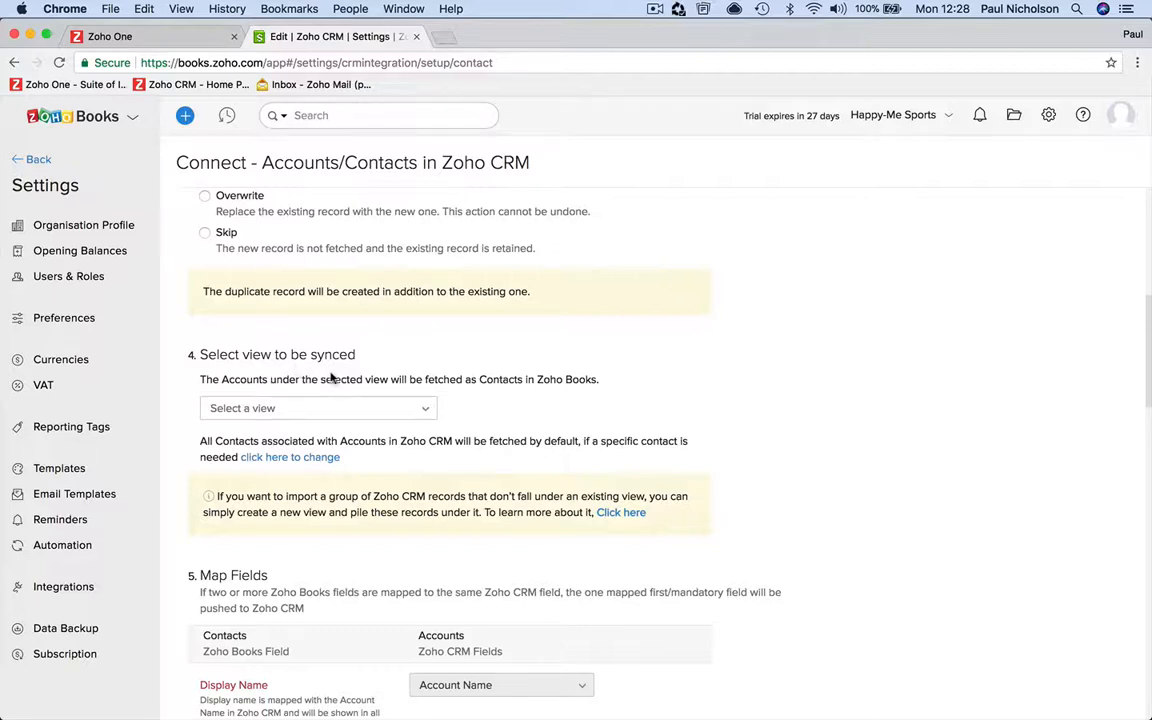
scroll(333, 373, down, 1)
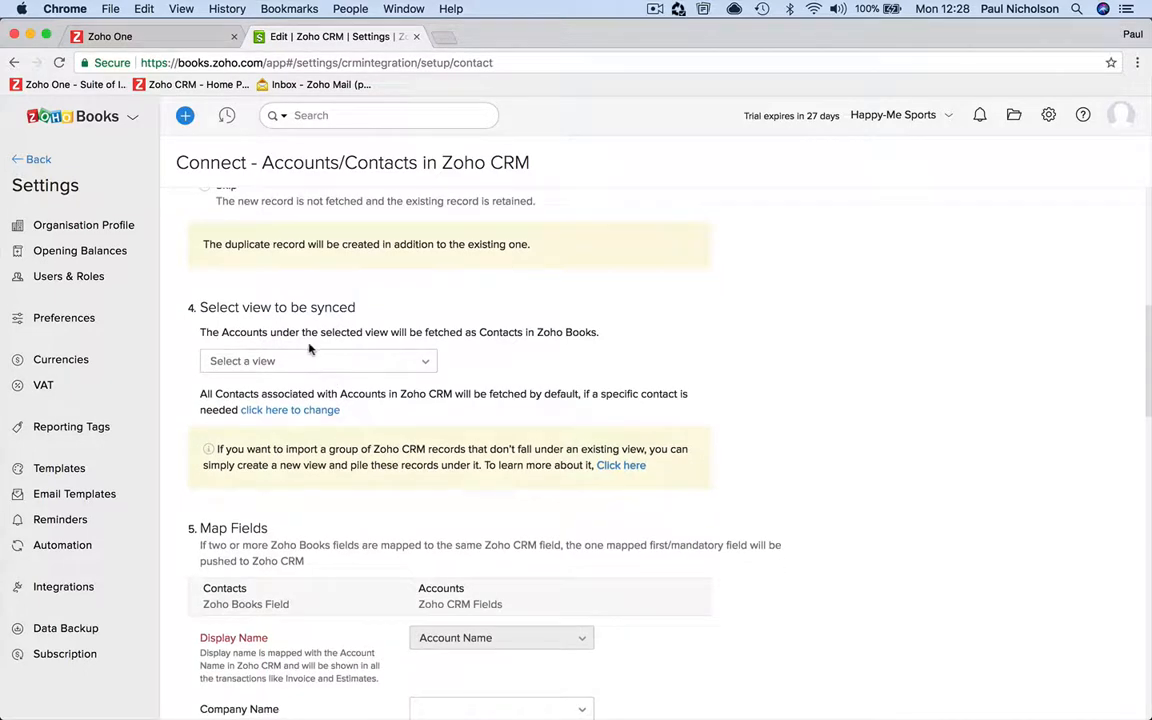
click(428, 362)
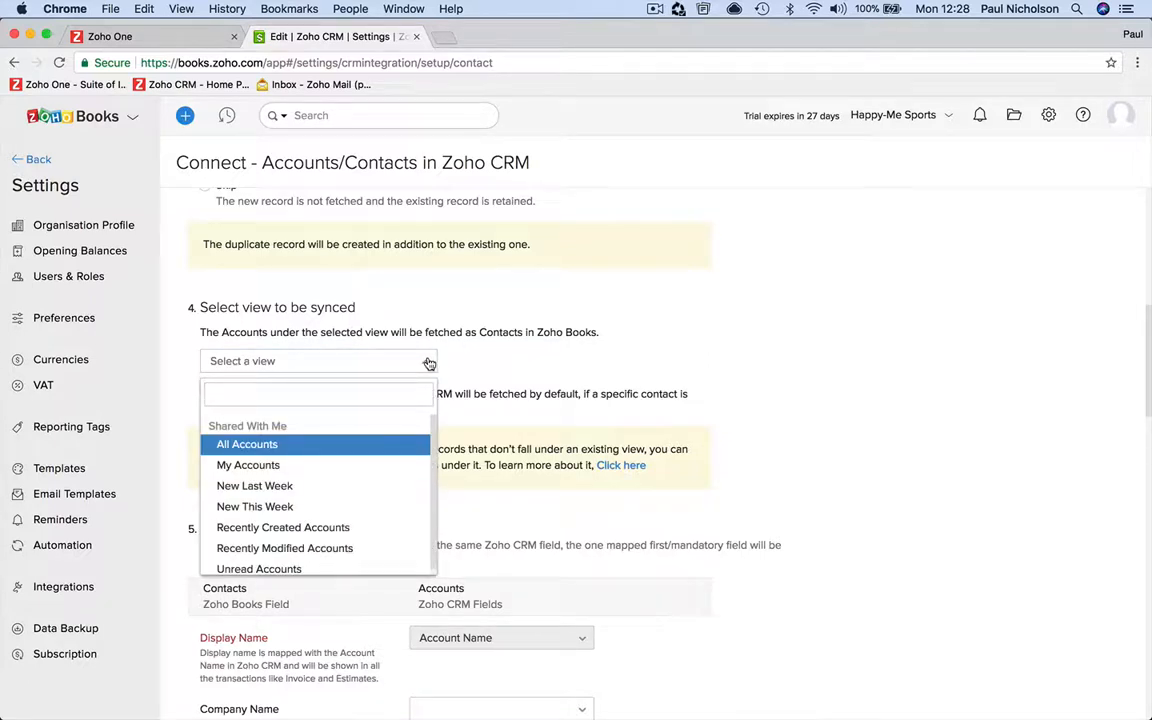
click(375, 446)
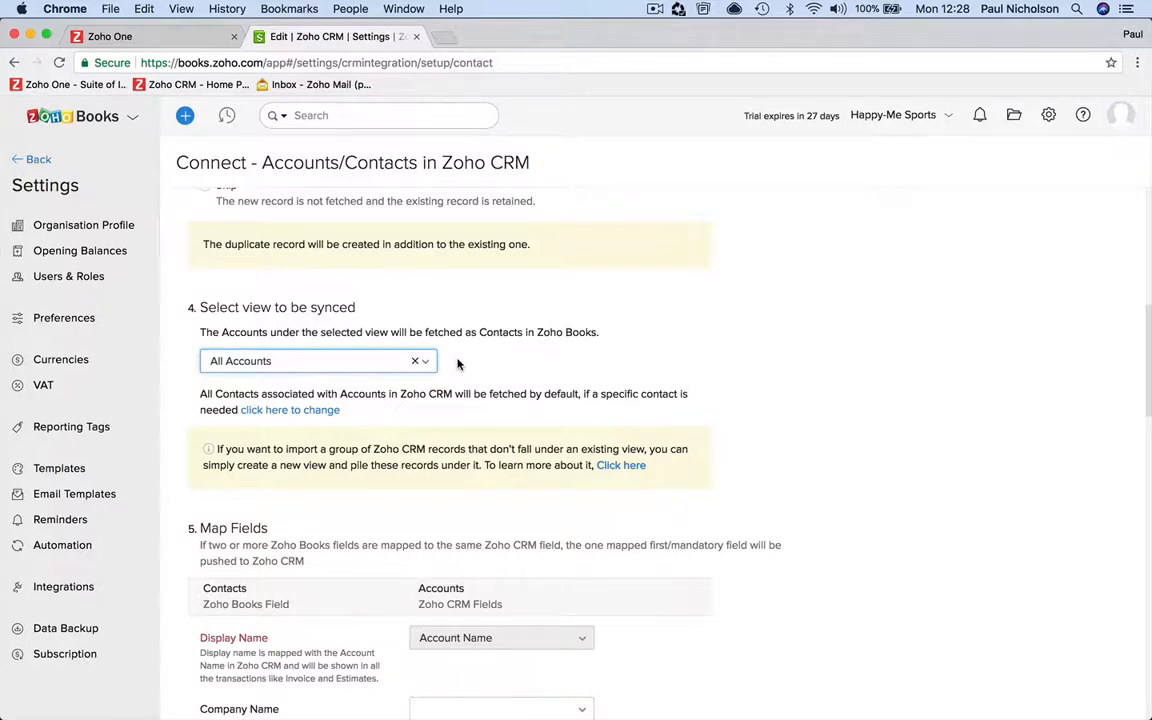
Map the Company Name field in Zoho Books to the CRM field Account Name.
scroll(458, 364, down, 2)
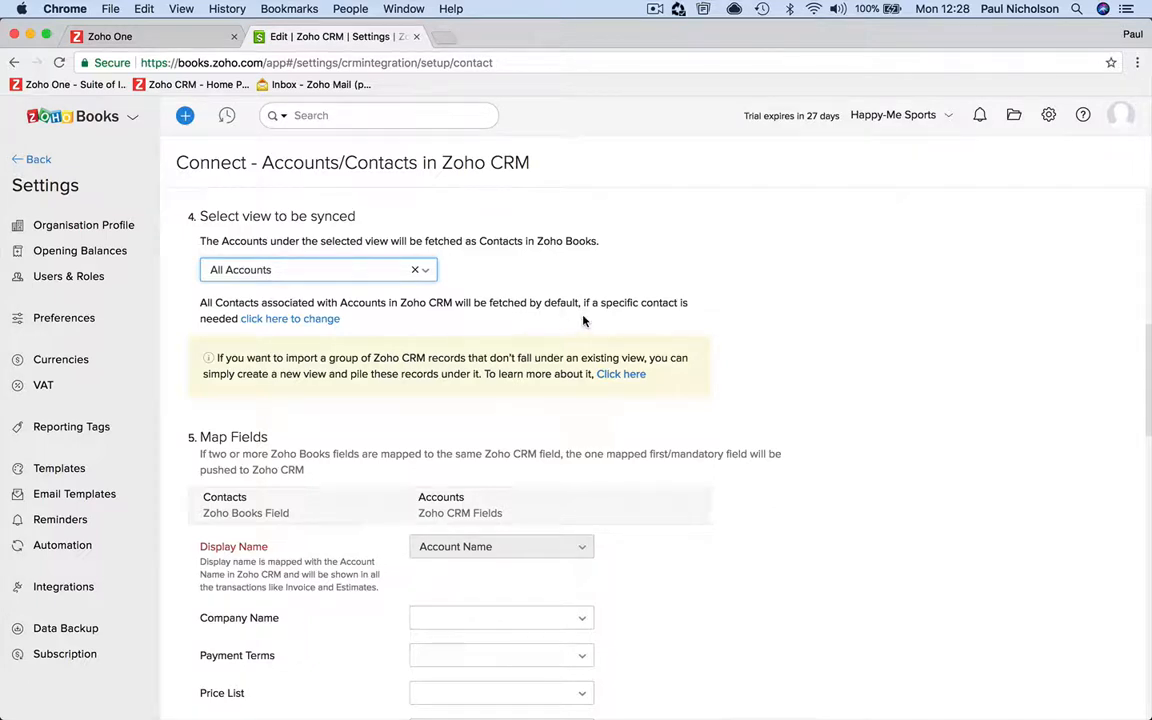
scroll(584, 321, down, 1)
scroll(584, 321, down, 5)
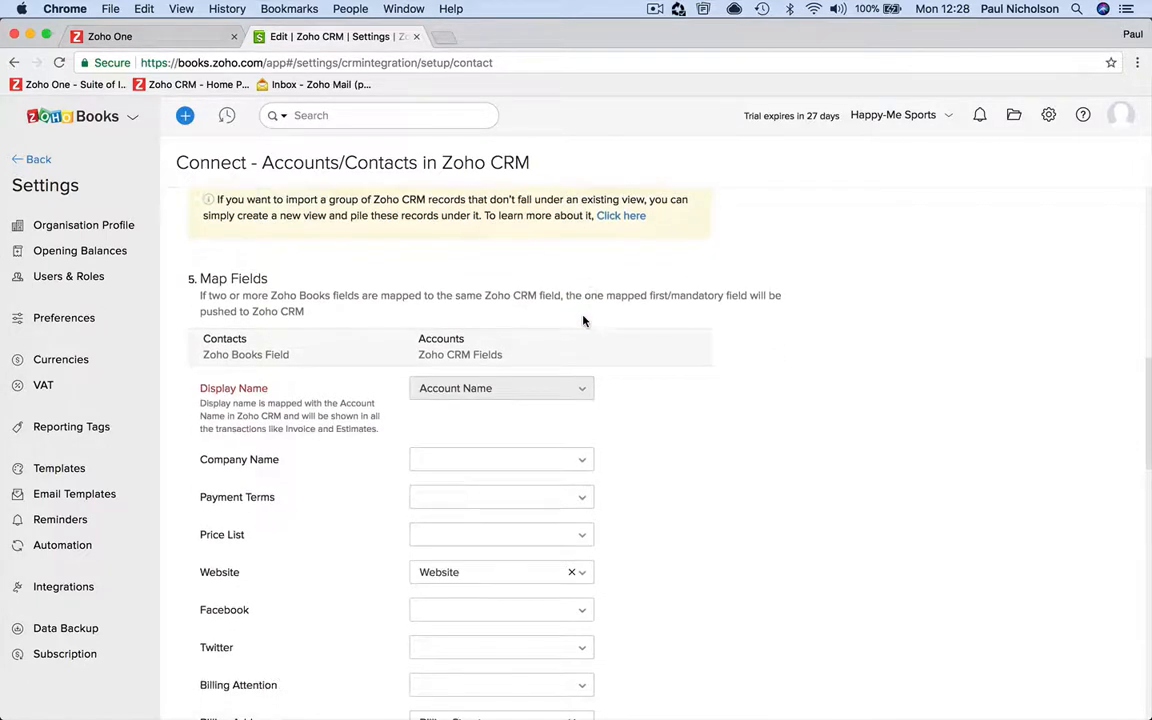
scroll(584, 321, down, 1)
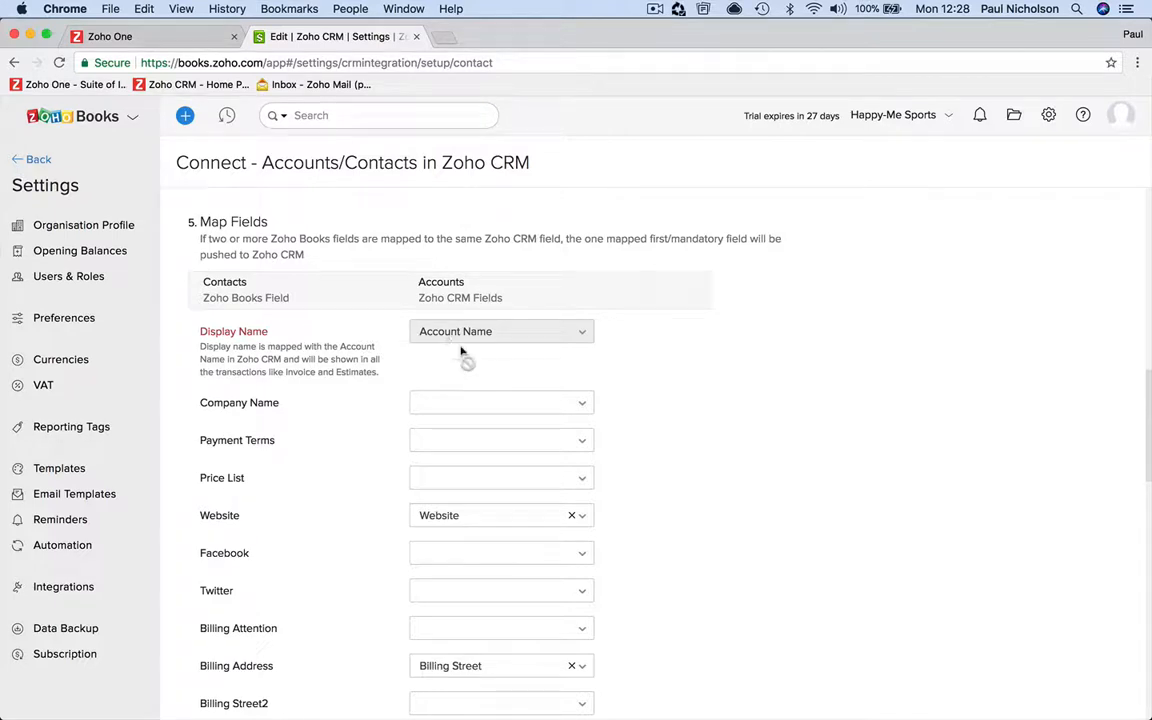
scroll(496, 404, down, 2)
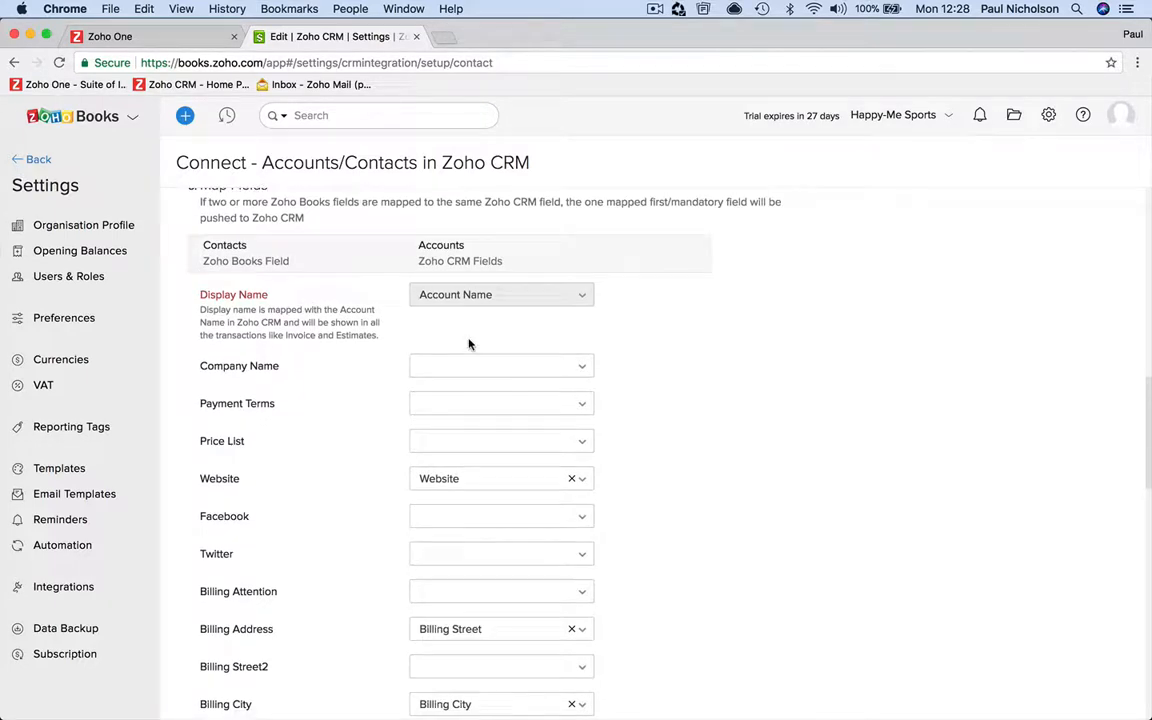
click(566, 368)
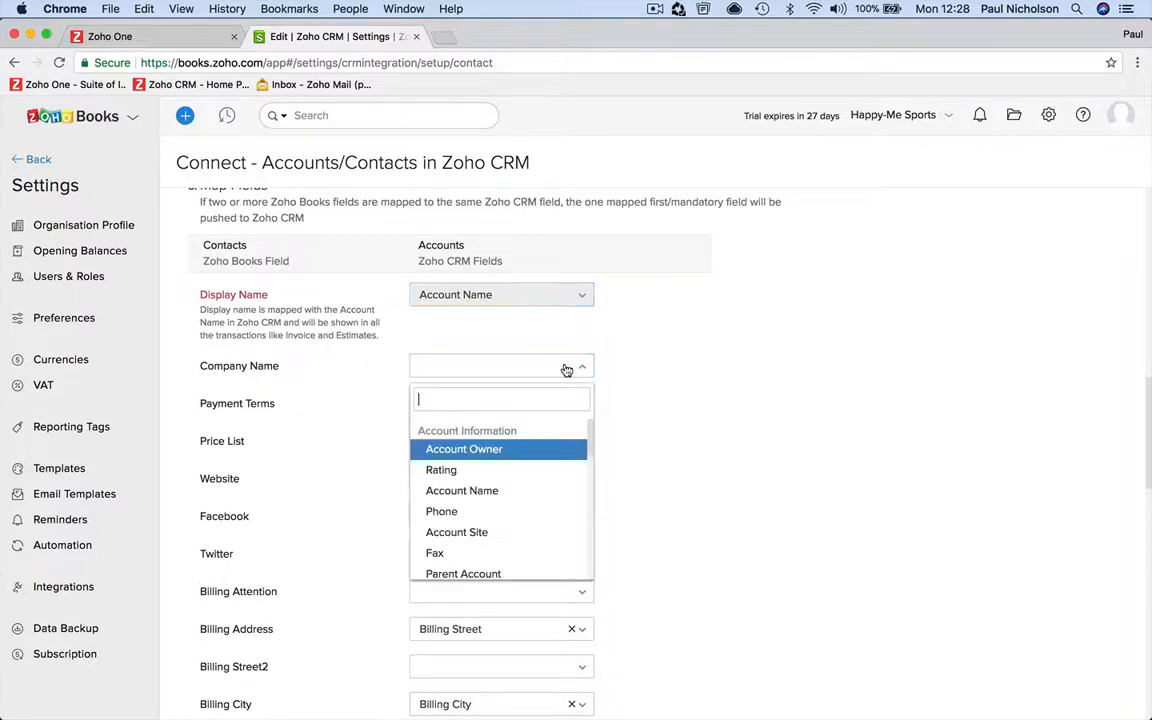
click(535, 491)
Check which CRM fields are offered for Payment Terms and Price List, leaving both unmapped.
scroll(599, 481, down, 2)
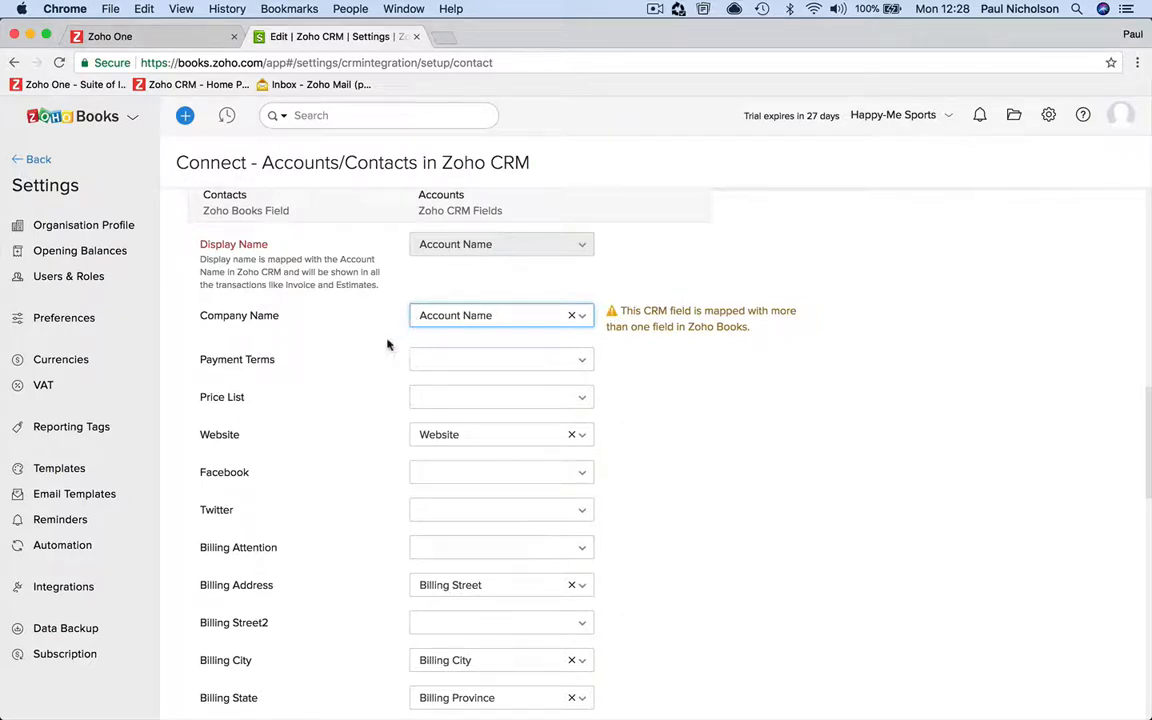
click(496, 364)
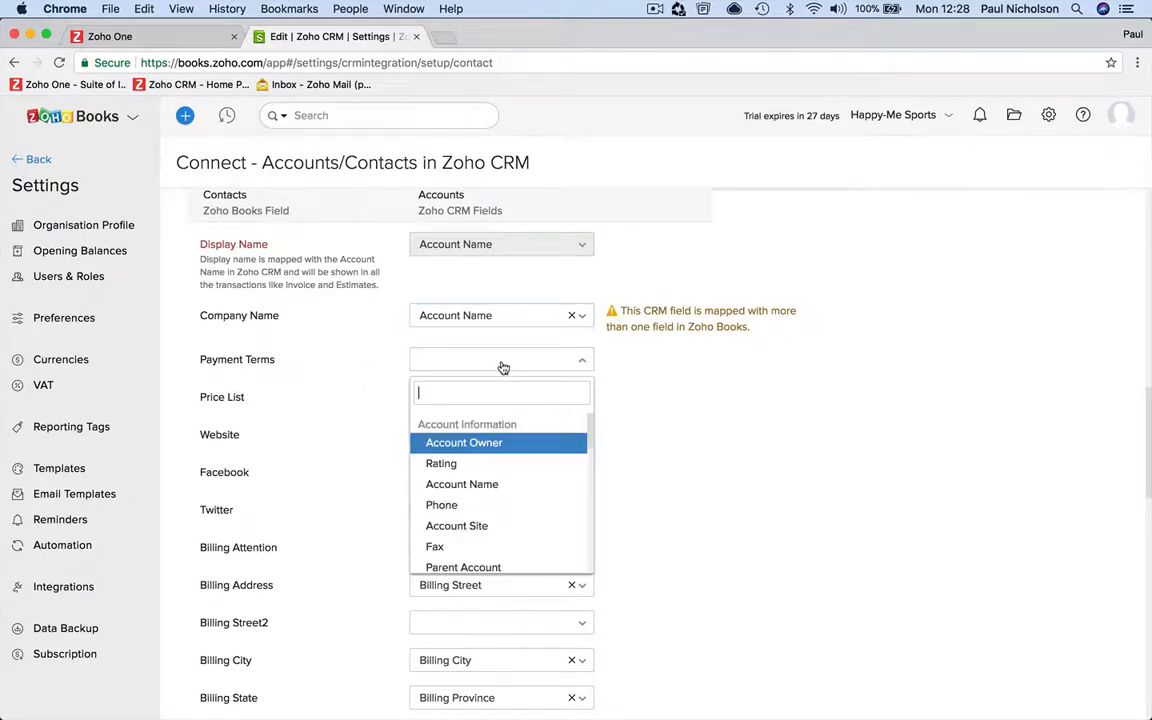
click(627, 419)
scroll(627, 419, down, 2)
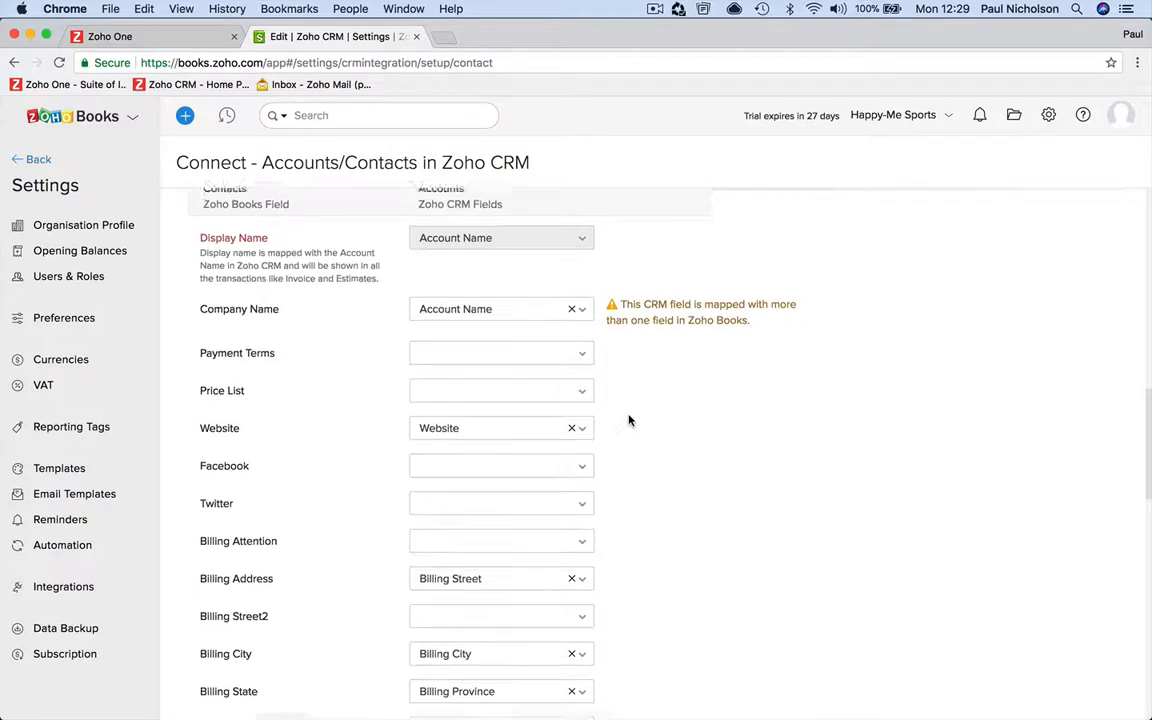
click(578, 333)
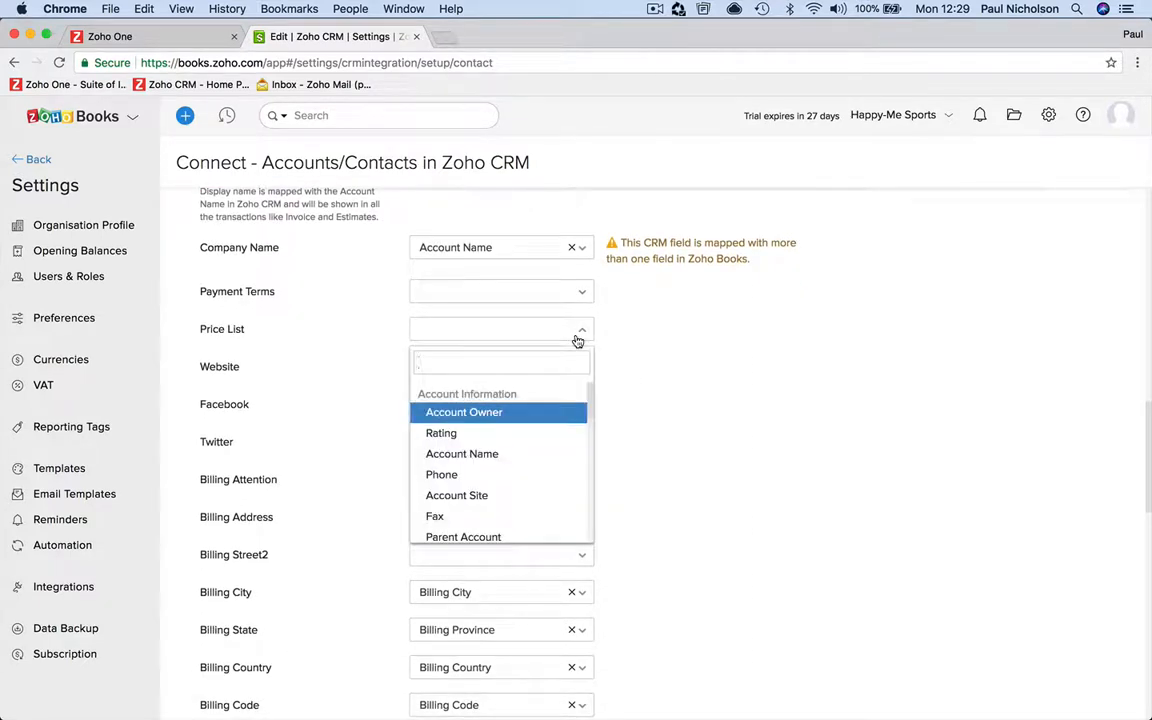
scroll(538, 468, down, 3)
scroll(538, 468, down, 5)
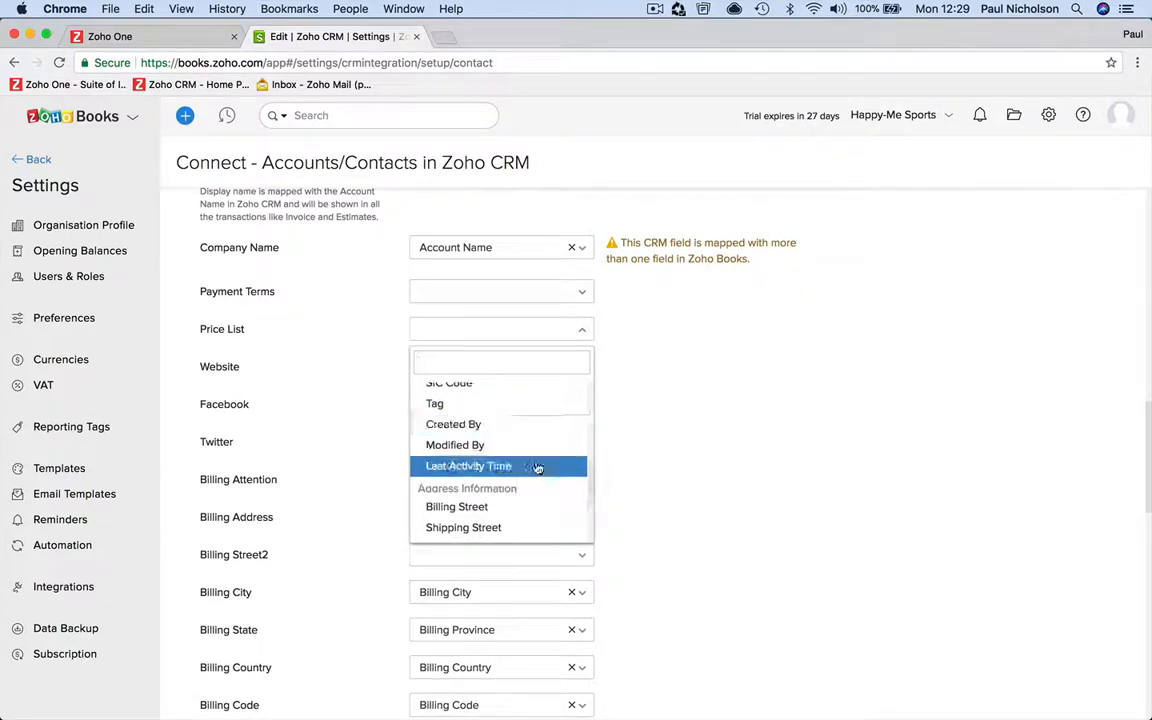
click(653, 440)
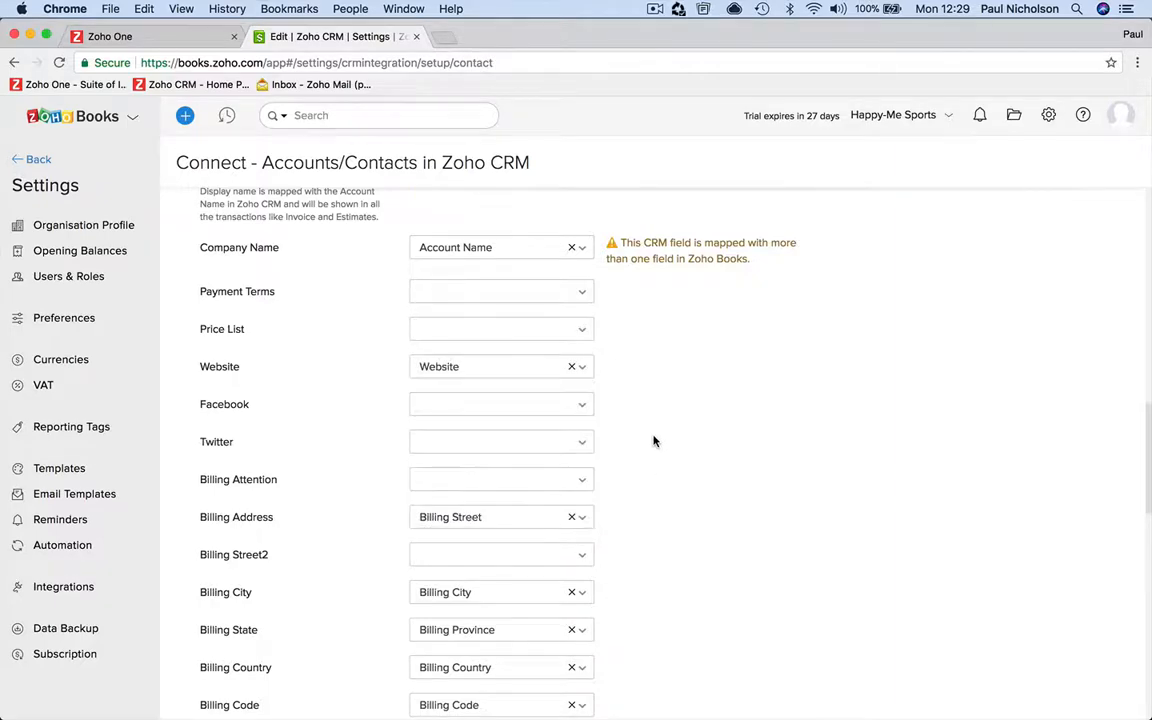
Review the remaining field mappings for billing, shipping and contact persons, then return to the start of Map Fields.
scroll(655, 441, down, 1)
scroll(615, 370, down, 4)
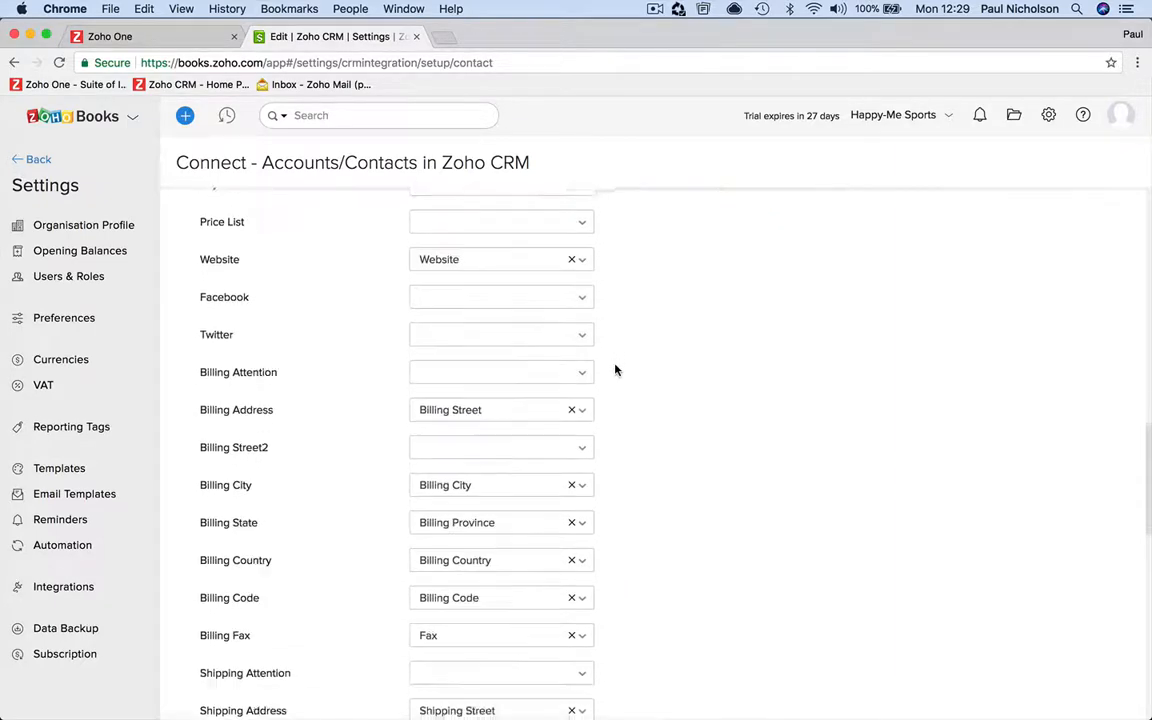
scroll(615, 370, down, 3)
scroll(615, 370, down, 4)
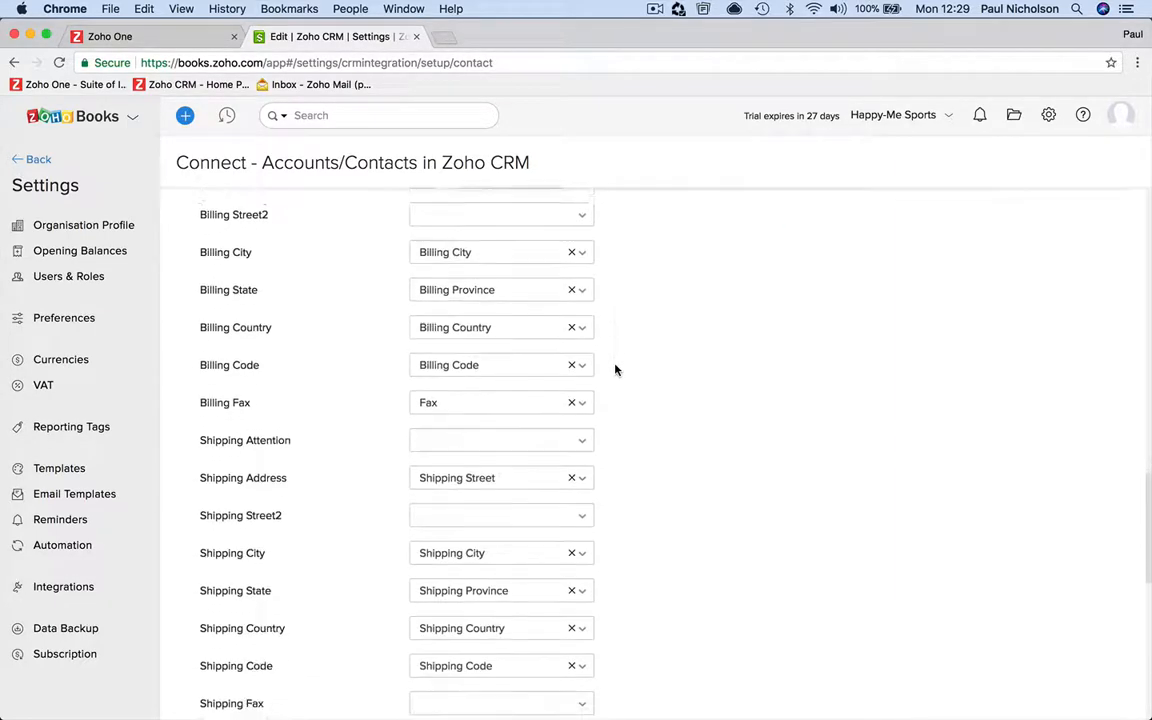
scroll(615, 370, down, 12)
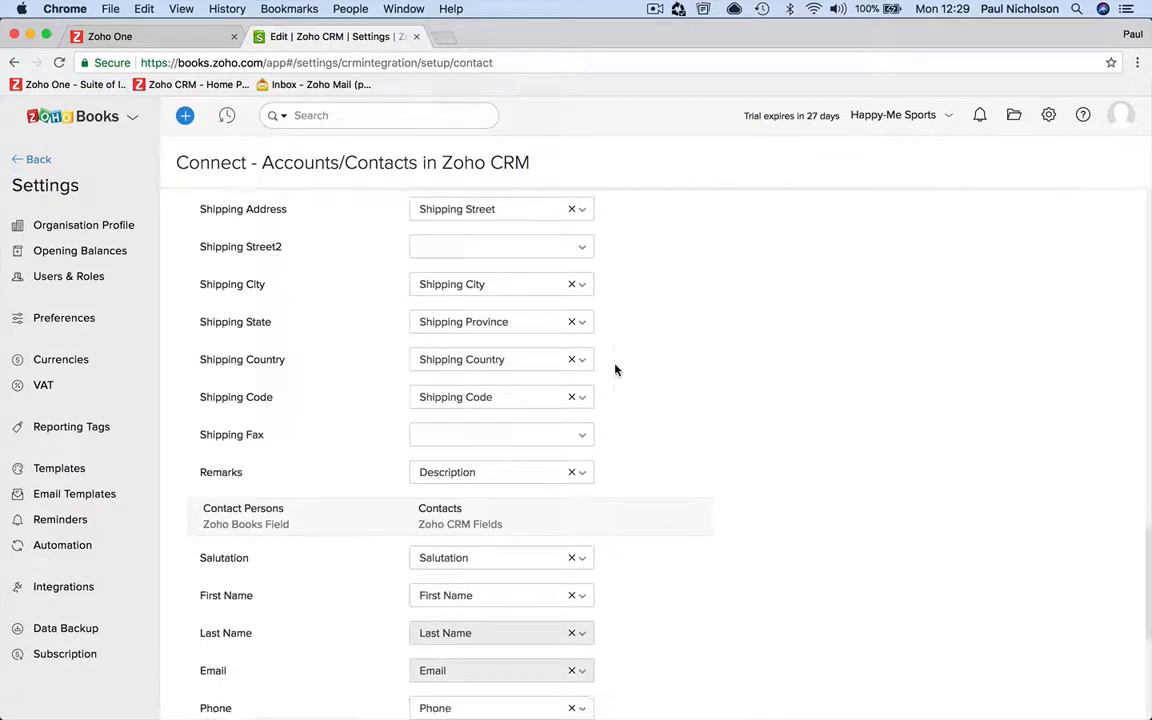
scroll(615, 370, down, 4)
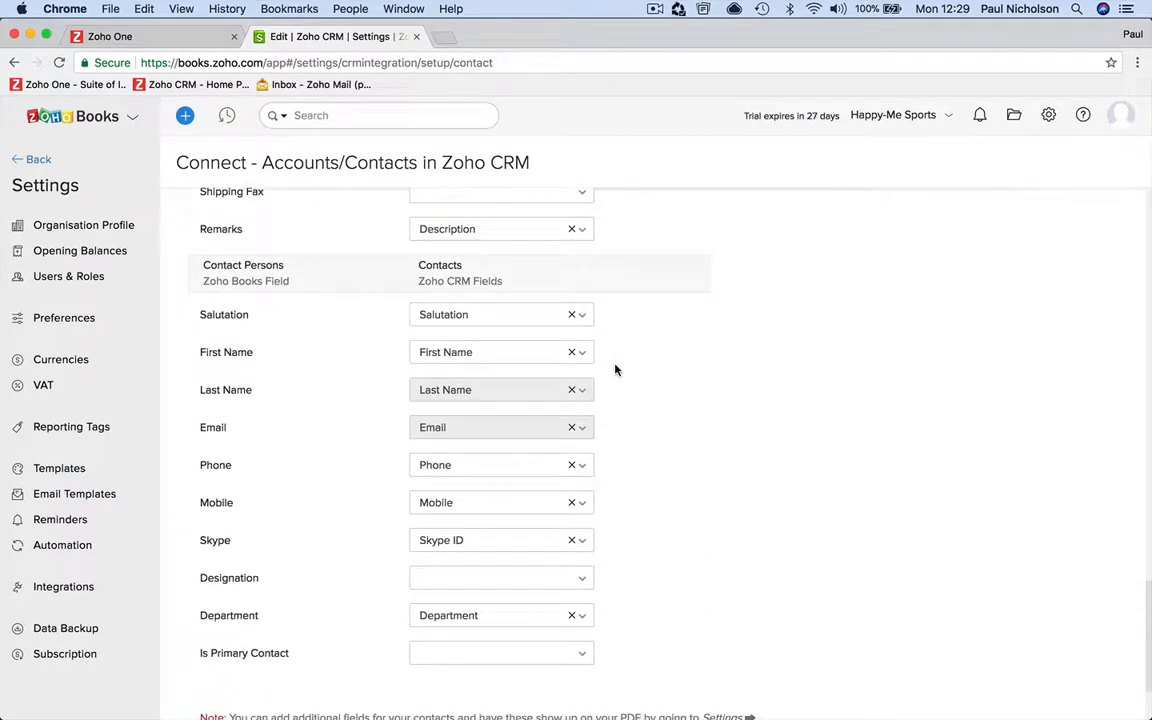
scroll(560, 450, down, 4)
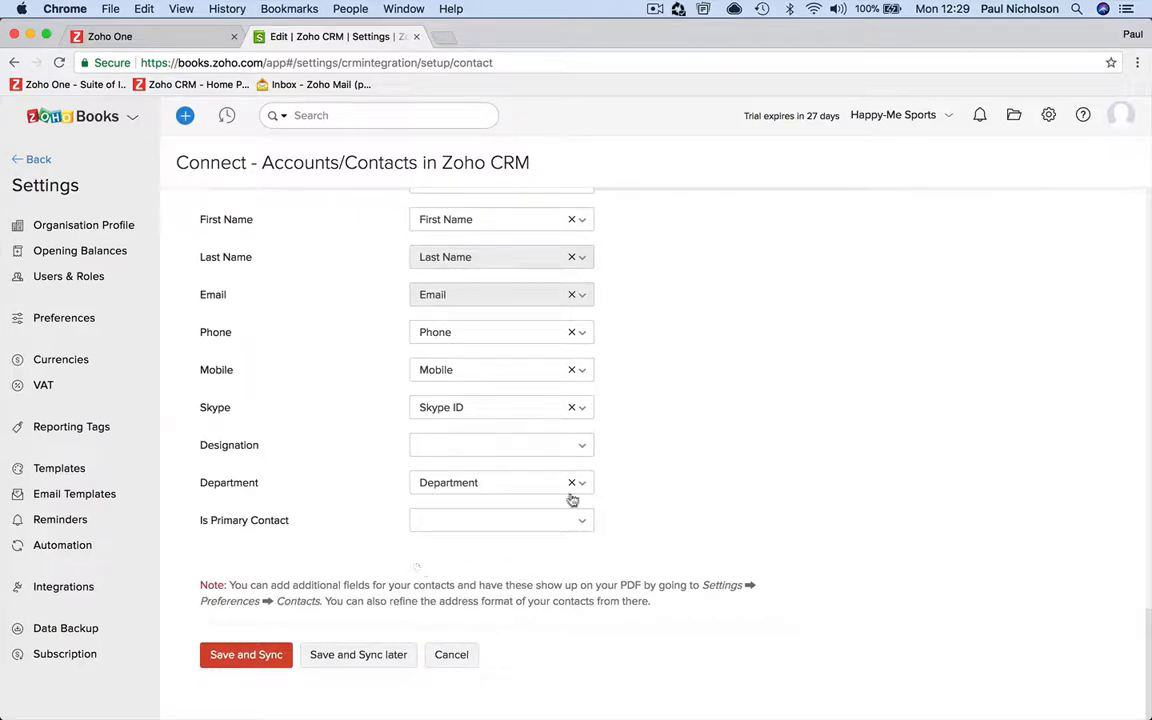
scroll(645, 393, up, 20)
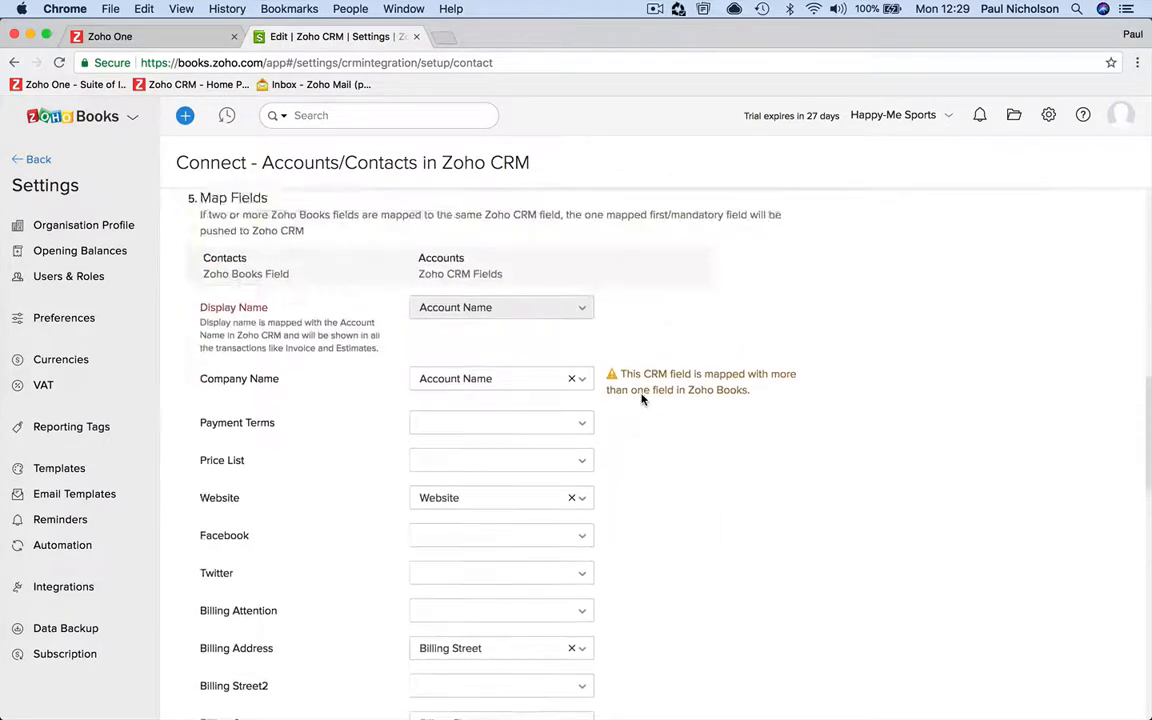
Save the accounts and contacts sync setup and open the configuration for syncing Vendors.
scroll(642, 400, down, 20)
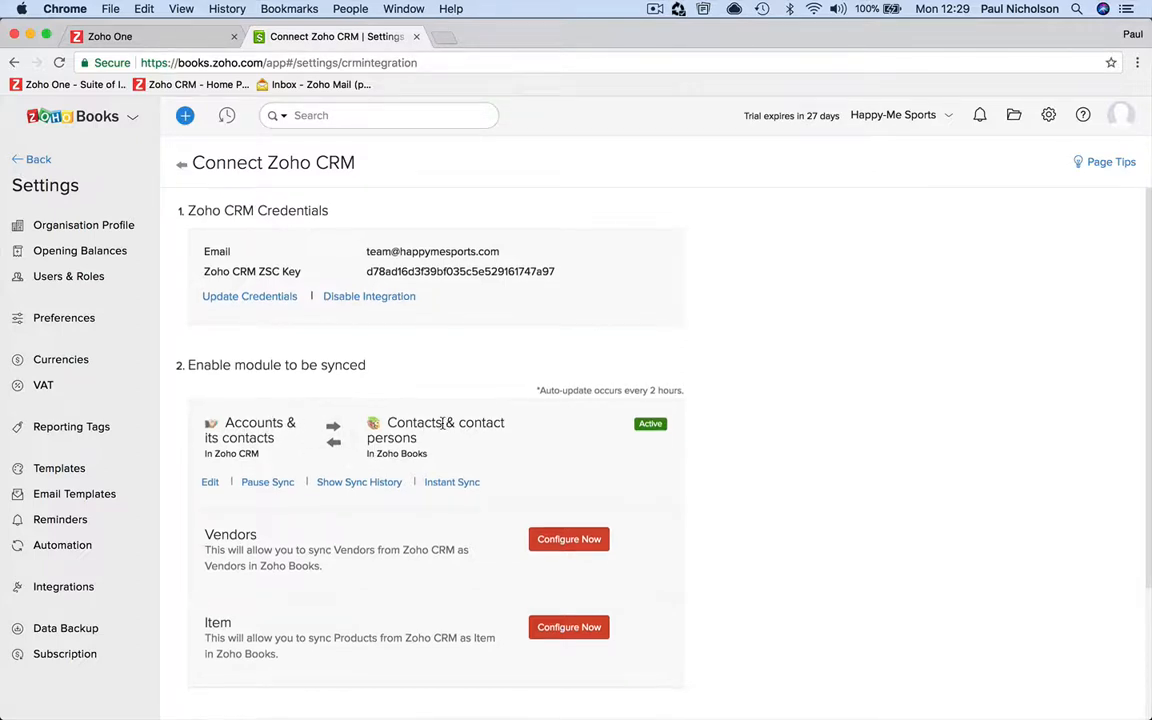
scroll(444, 423, down, 3)
click(570, 420)
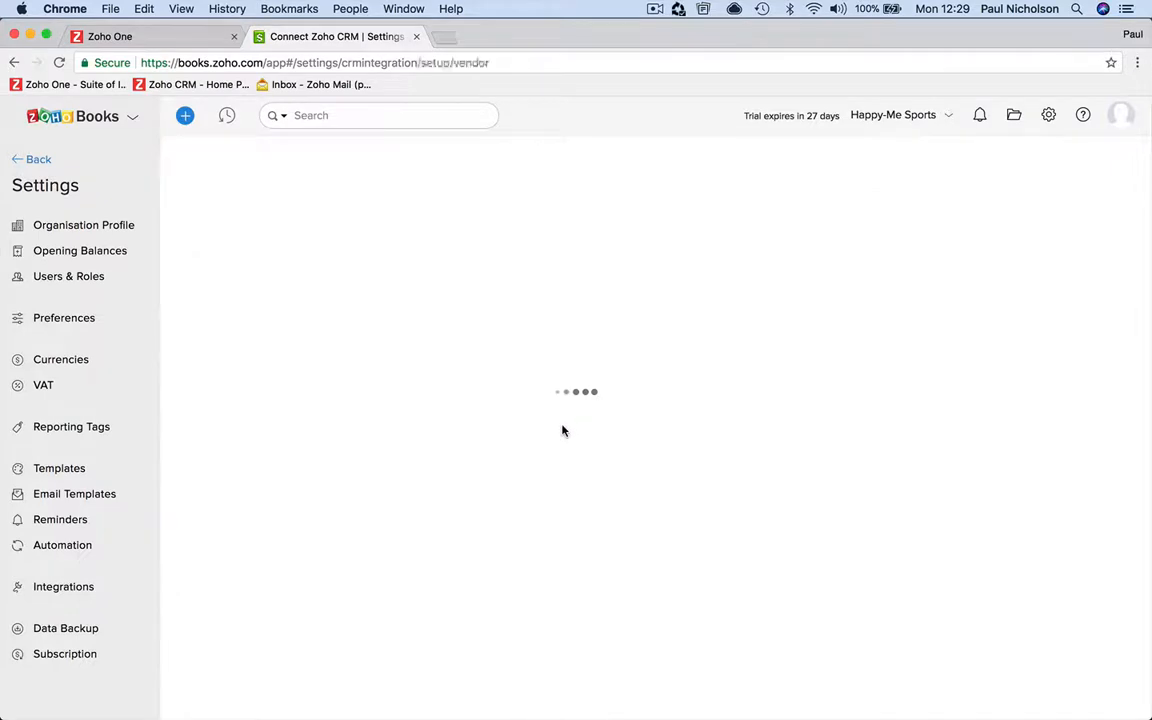
Choose All Vendors as the view to sync for the Vendors module.
scroll(334, 367, down, 4)
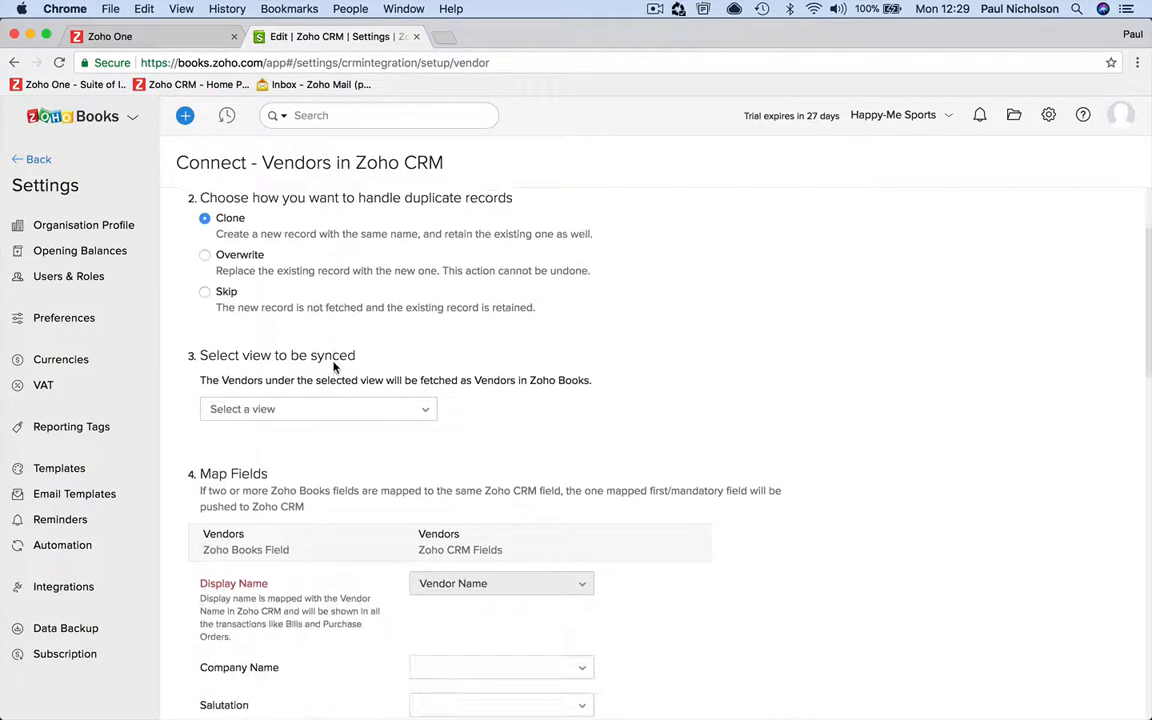
click(342, 341)
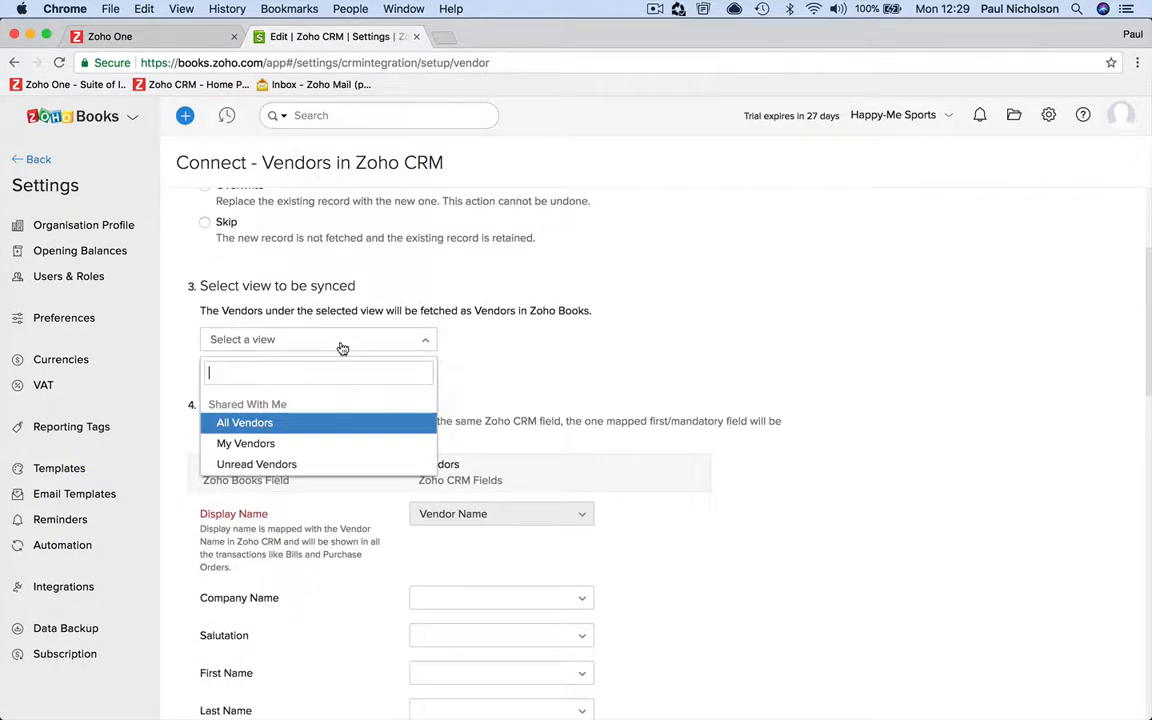
click(455, 359)
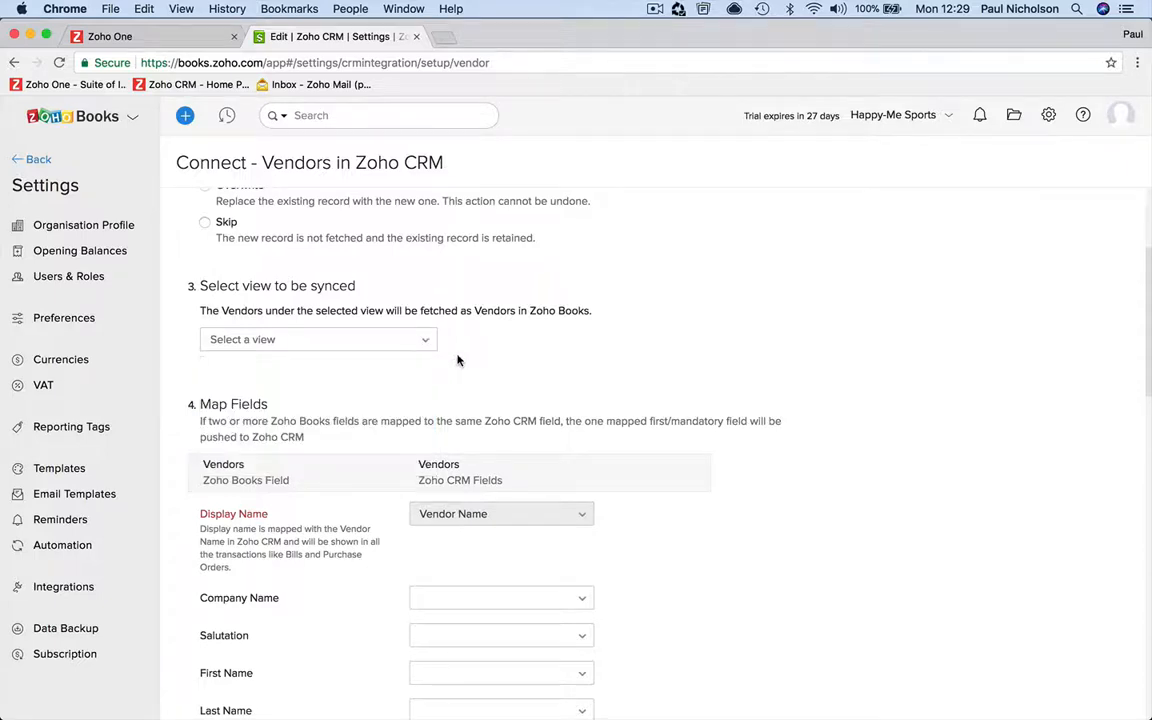
scroll(460, 357, down, 1)
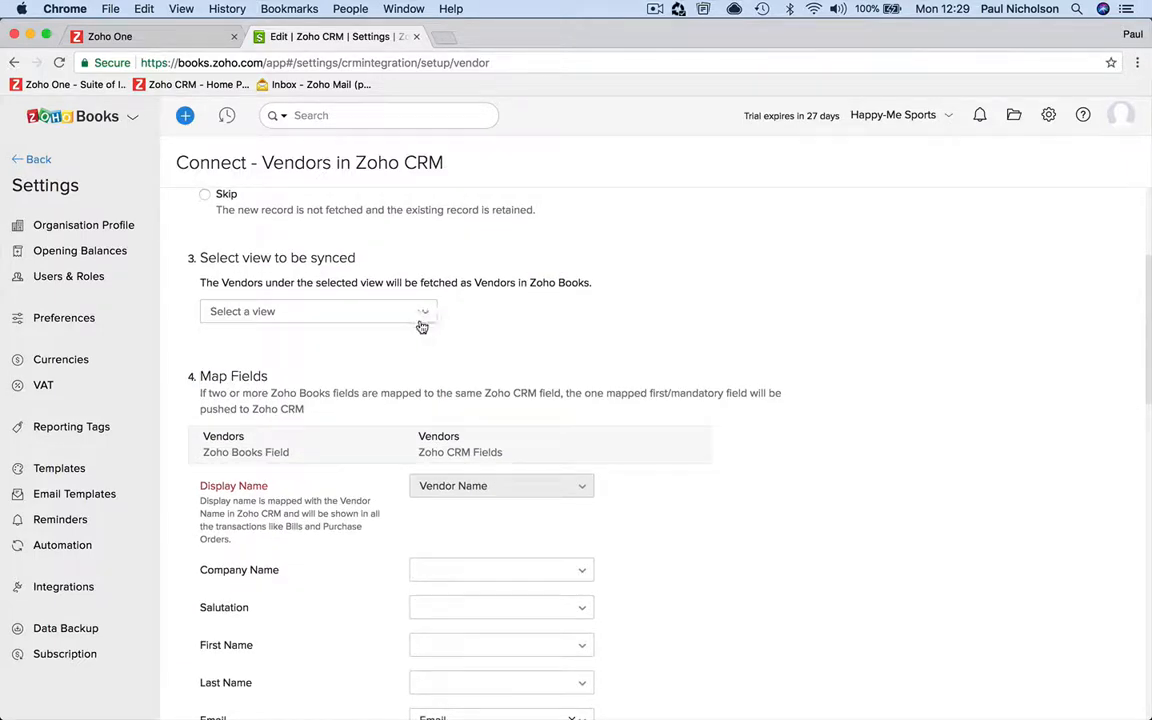
click(420, 320)
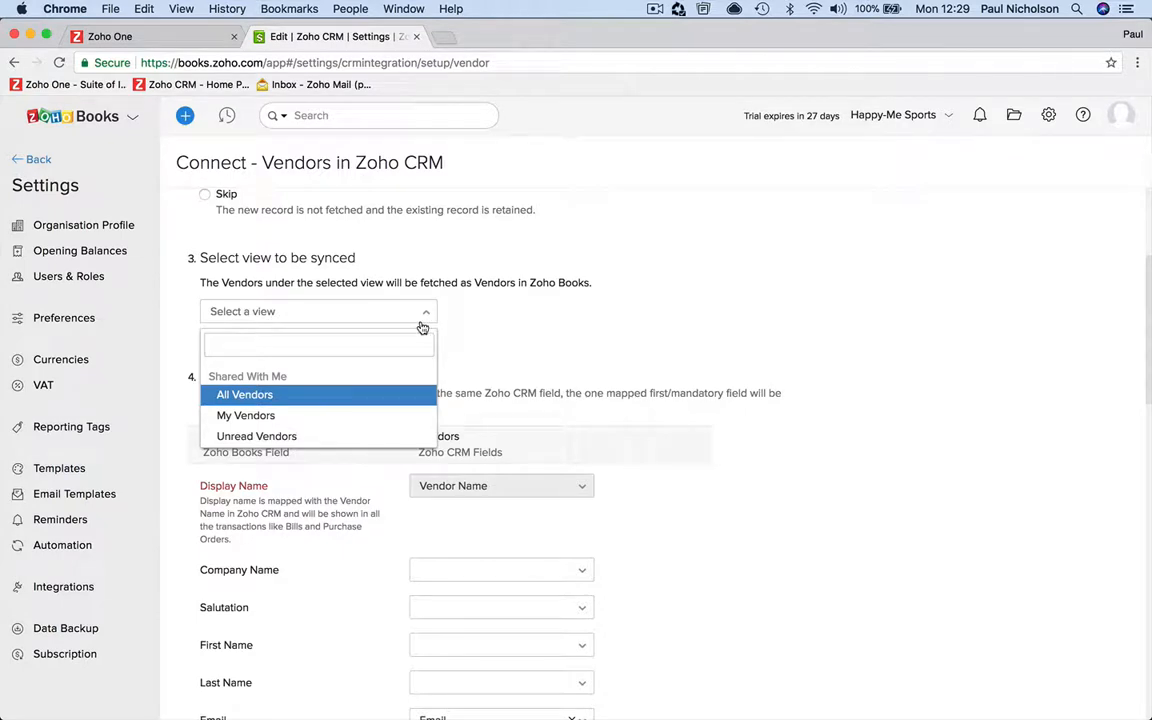
click(404, 312)
click(364, 310)
click(300, 394)
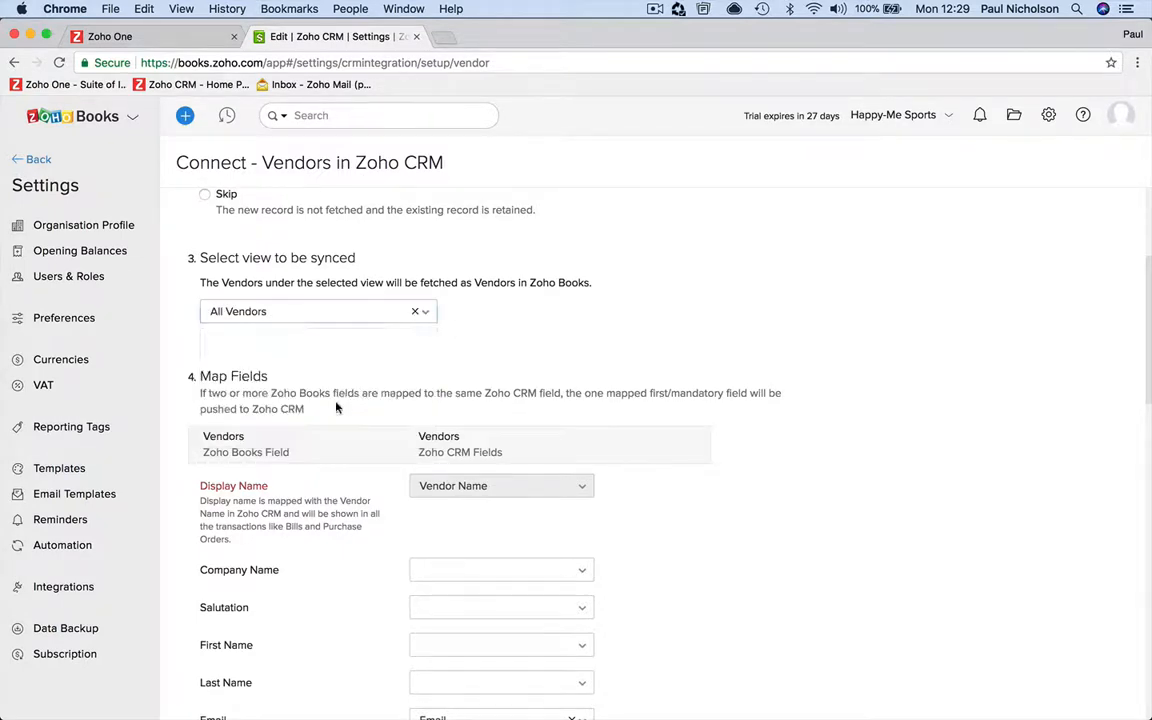
Map the vendors' Company Name to the CRM field Vendor Name, and save and sync the Vendors module.
scroll(396, 301, down, 3)
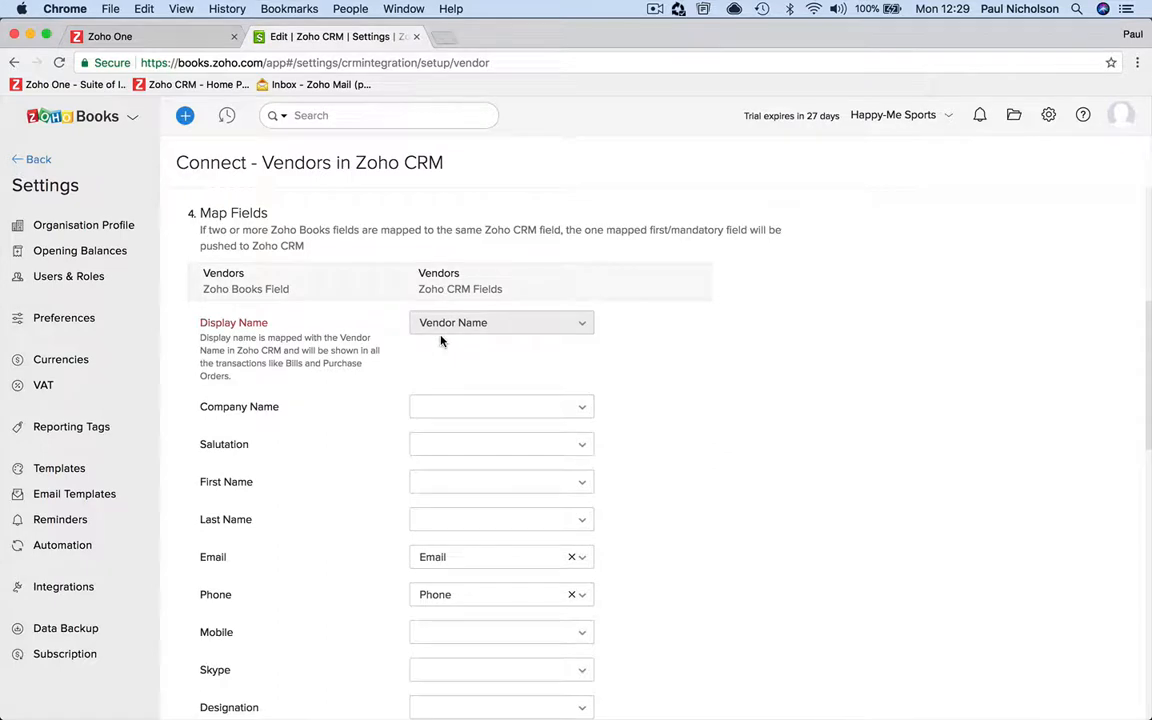
scroll(442, 337, down, 2)
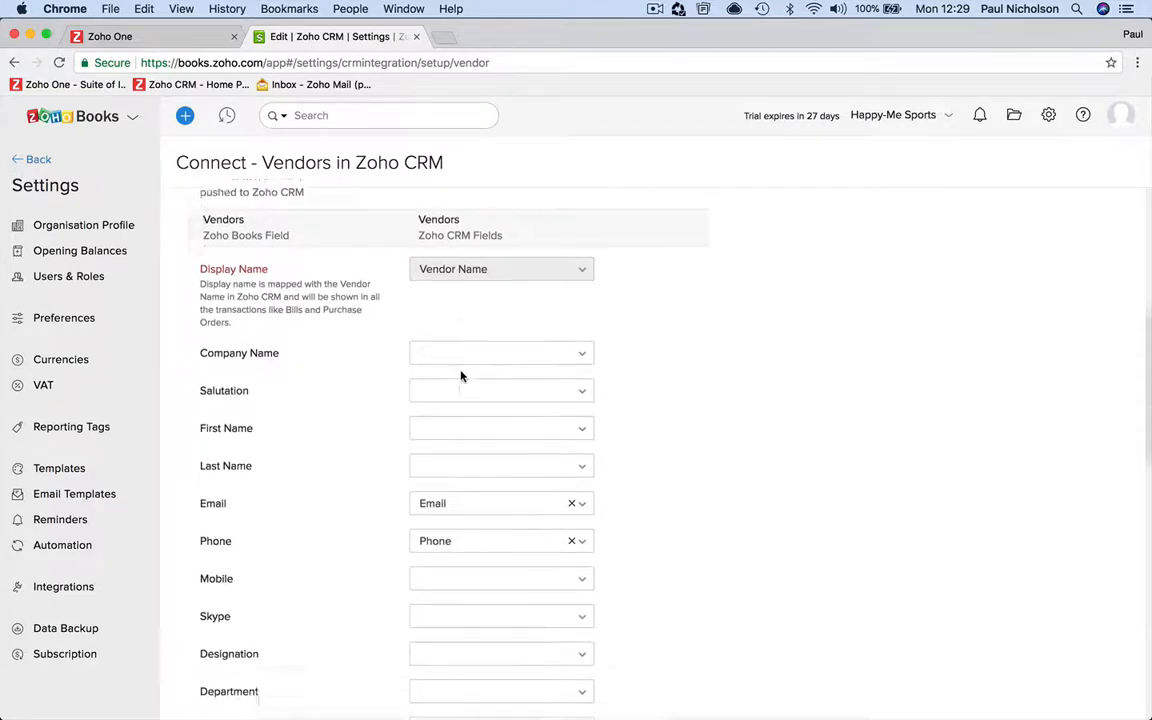
click(513, 318)
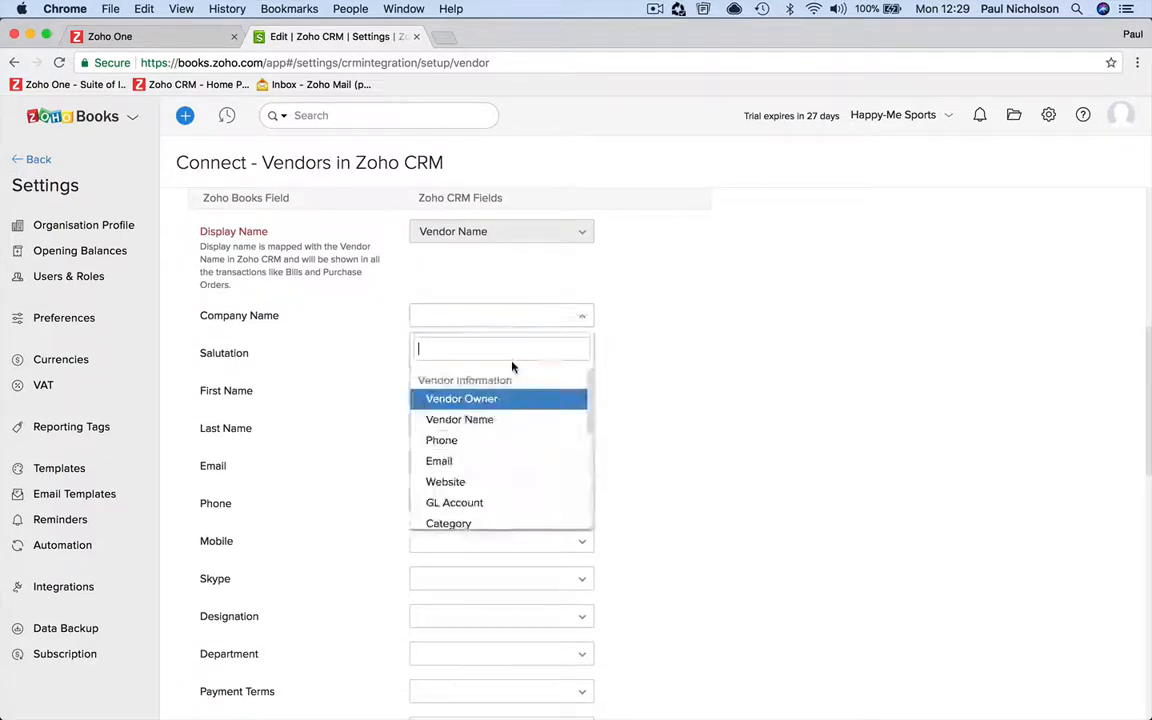
click(522, 419)
scroll(577, 448, down, 2)
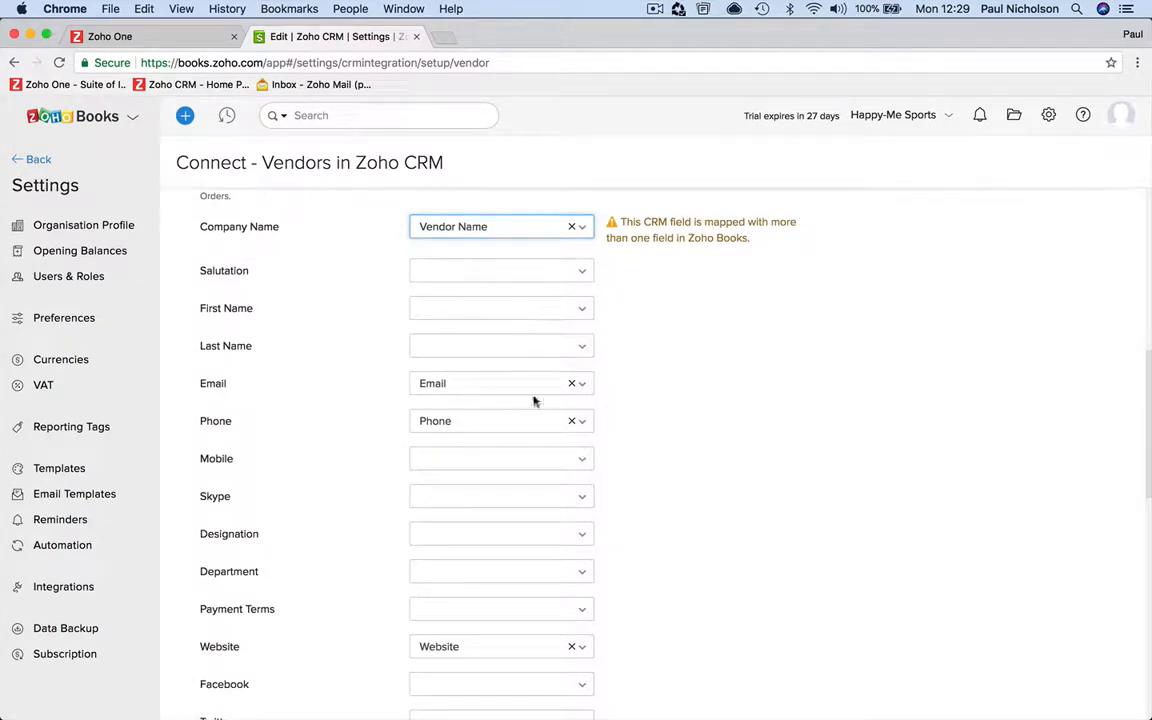
scroll(533, 400, down, 15)
click(255, 655)
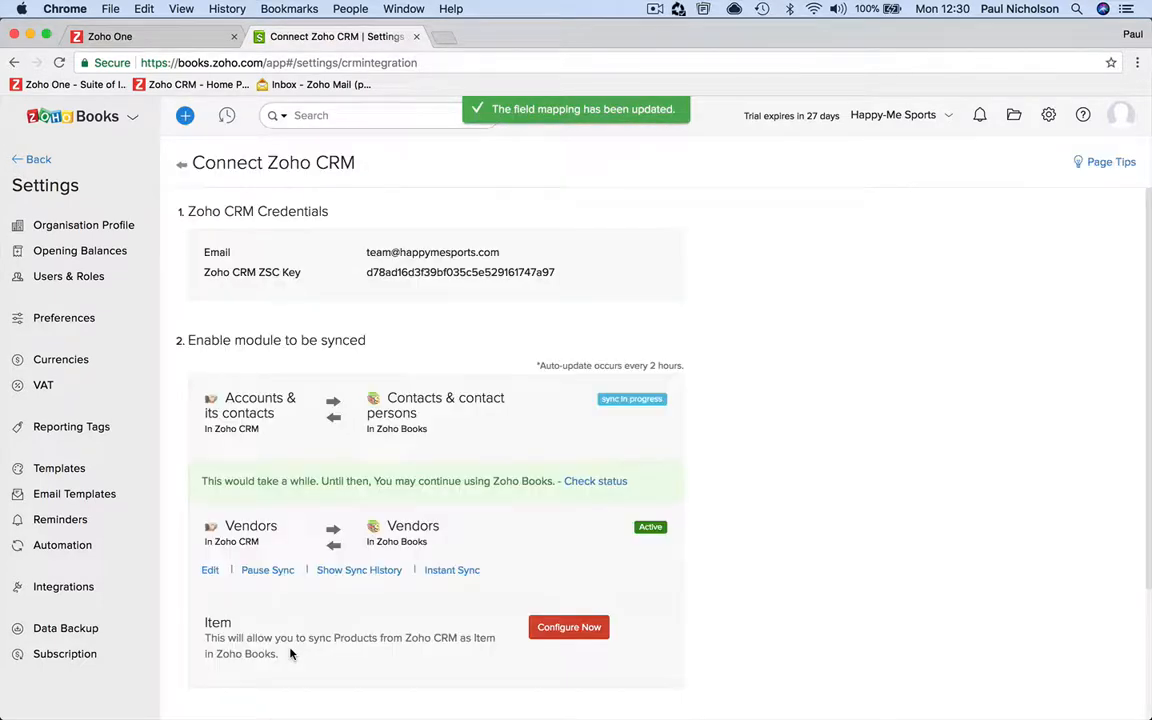
Reopen the Vendors sync setup, look through its billing and shipping mappings, and return to the Connect Zoho CRM page.
scroll(290, 654, down, 5)
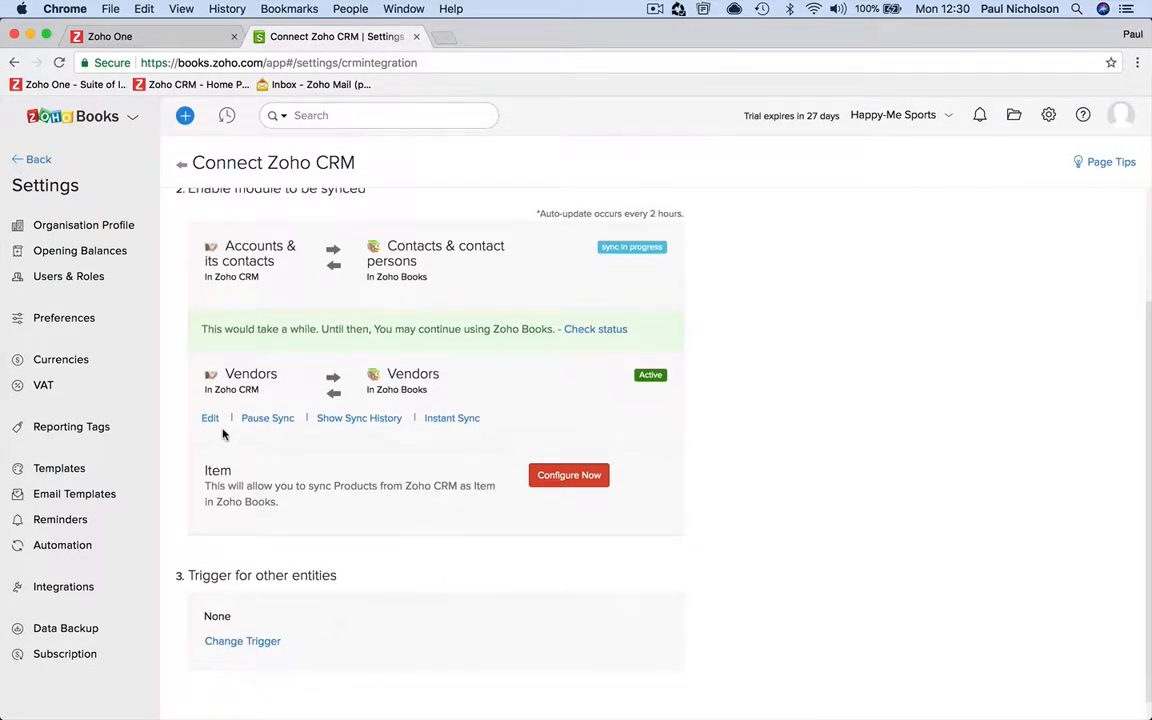
click(212, 420)
scroll(316, 513, down, 10)
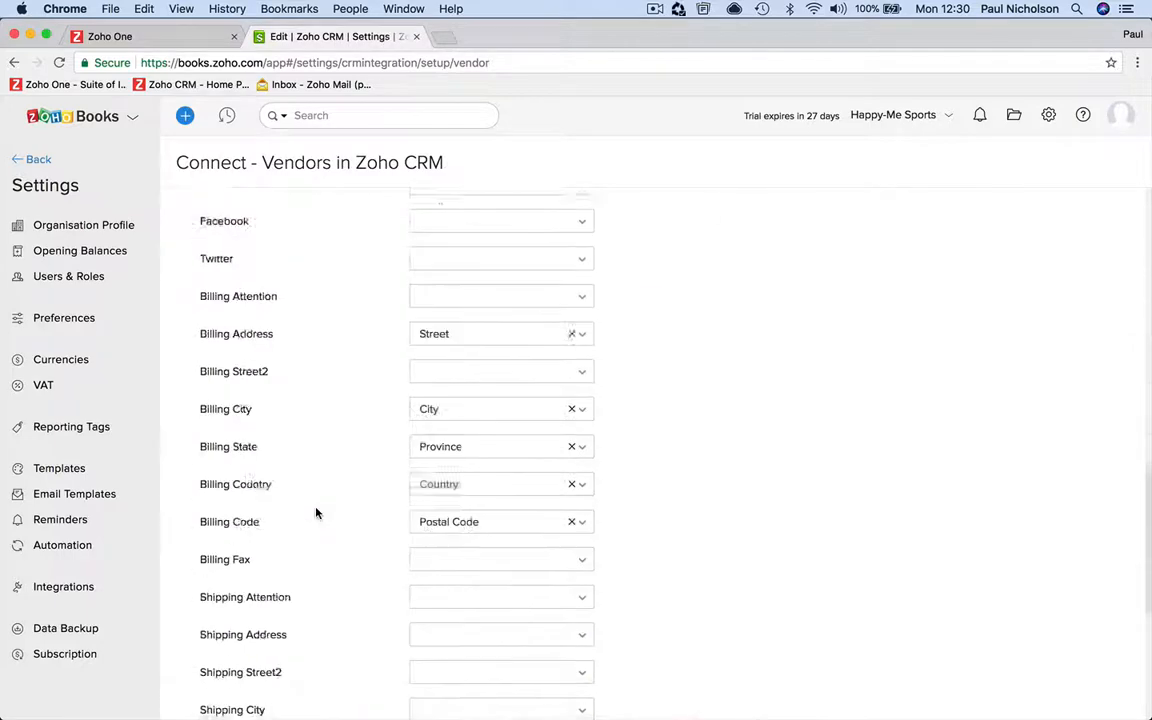
scroll(316, 513, down, 5)
click(329, 652)
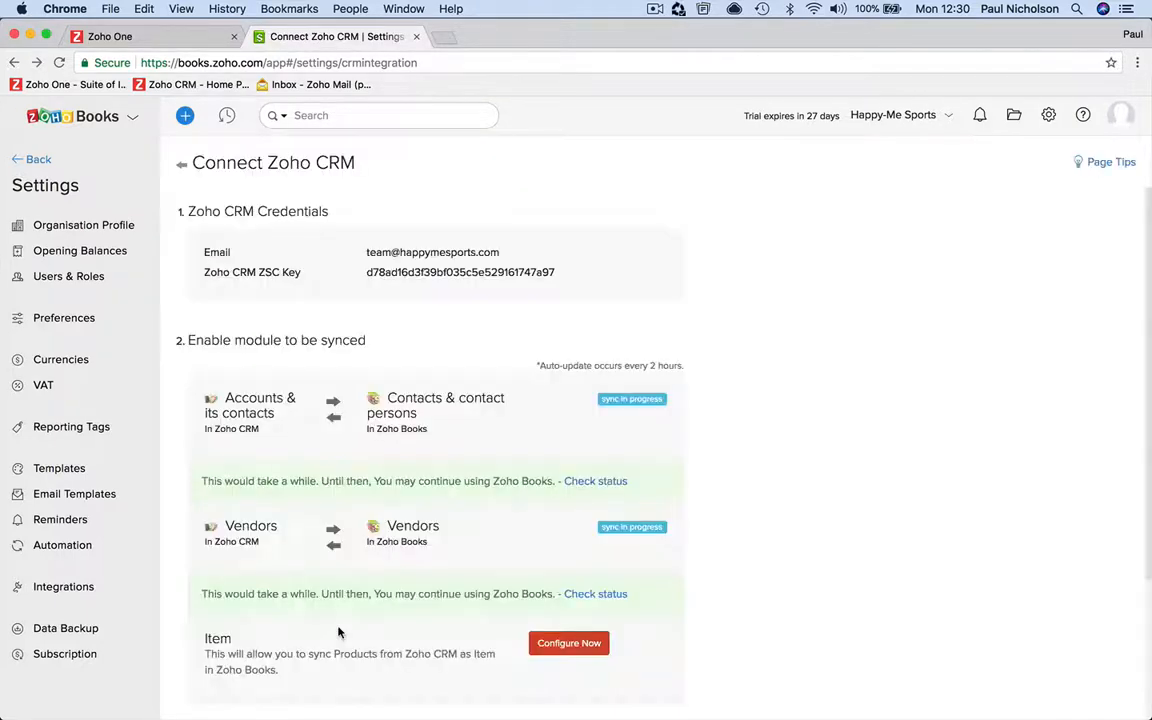
Configure the Item sync with CRM Products, keeping Sync both ways, Clone and the default field mappings, and save and sync it.
scroll(338, 632, down, 5)
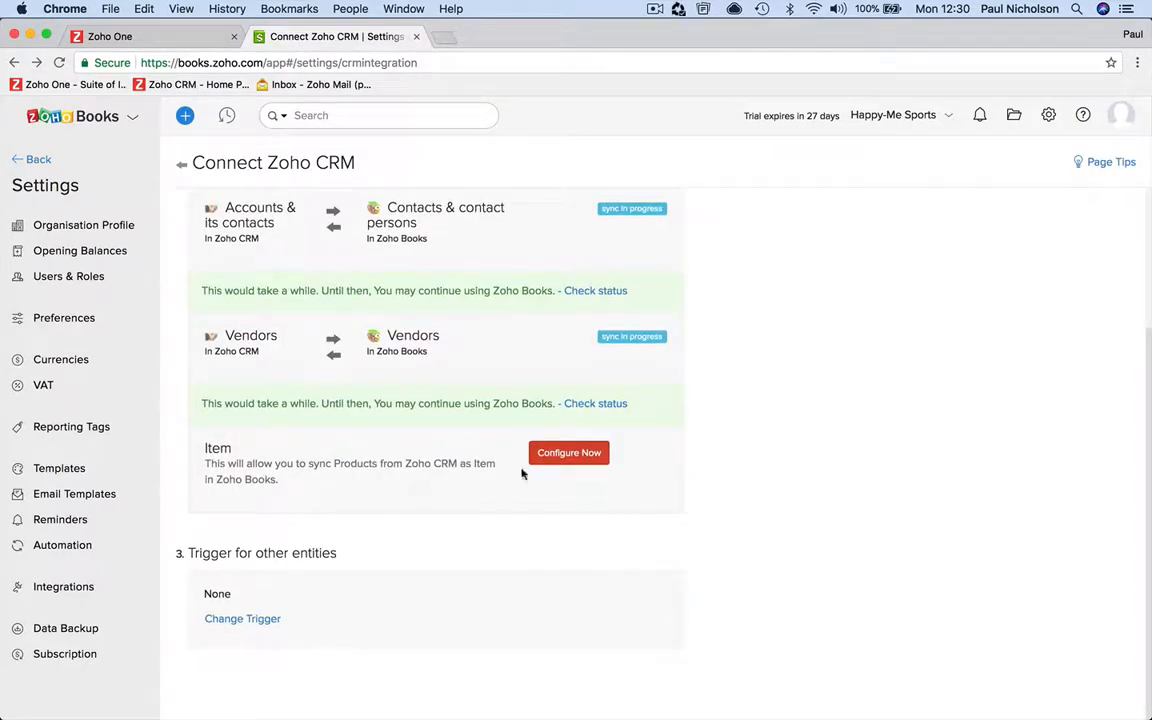
click(545, 455)
scroll(370, 421, down, 2)
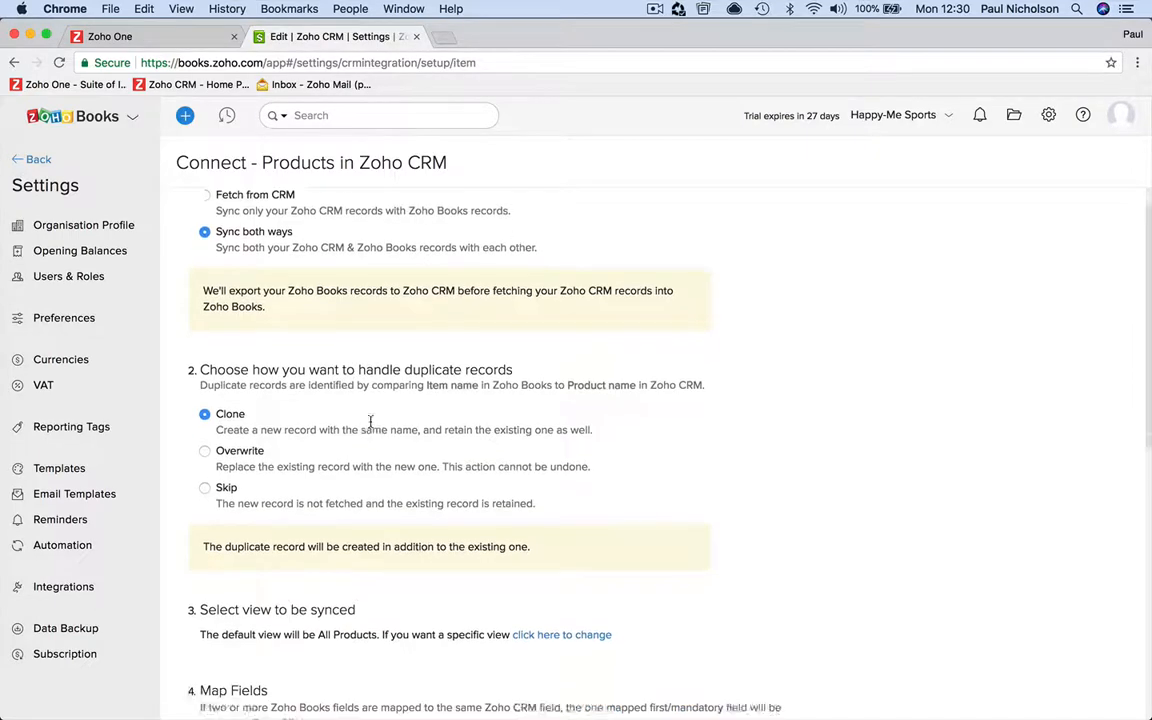
scroll(370, 421, down, 10)
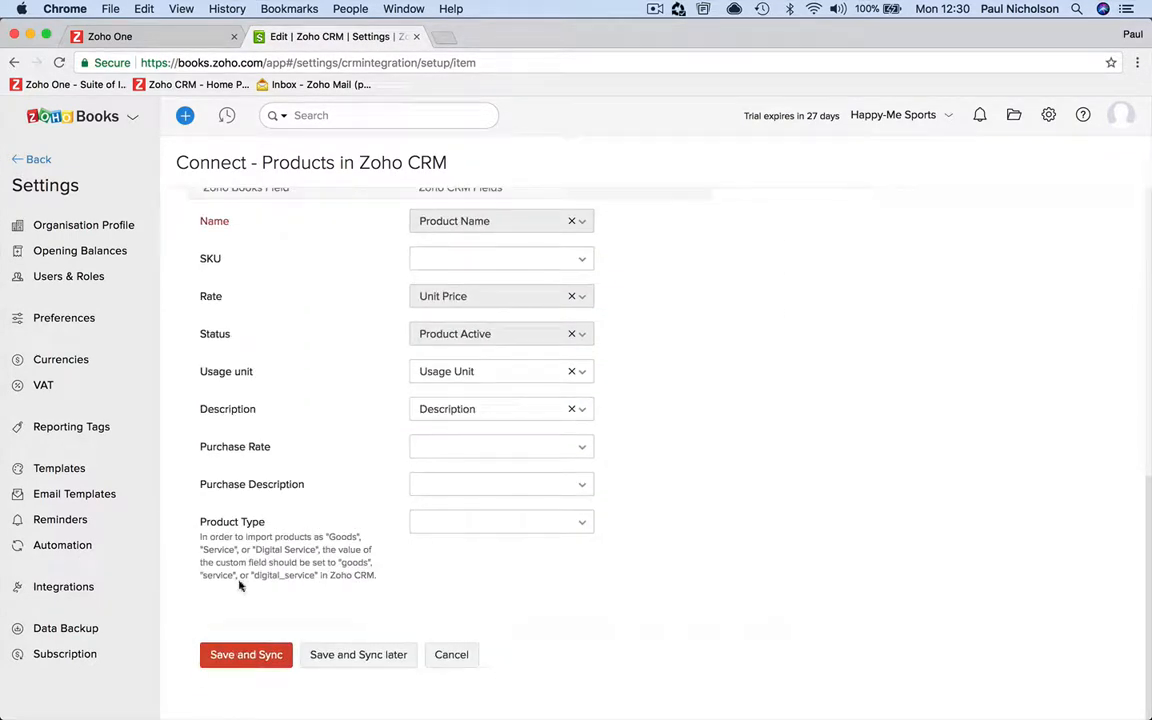
click(284, 654)
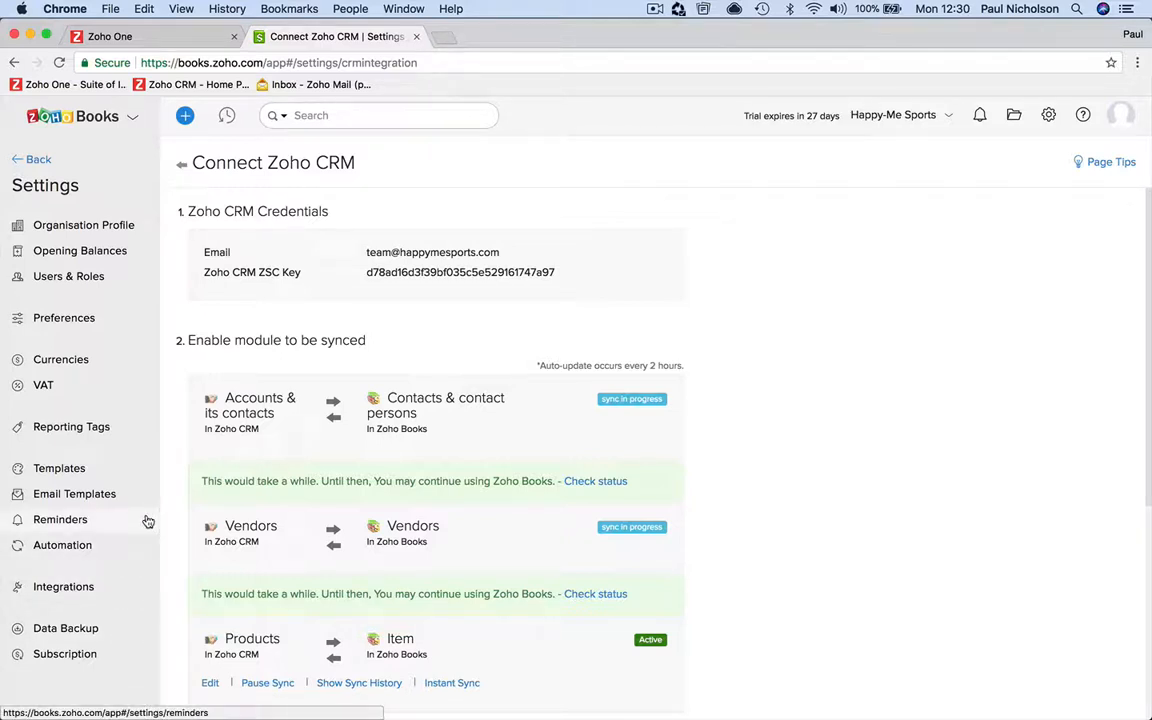
Open the Zoho Apps integrations in the settings and review the integration status of each app.
click(120, 593)
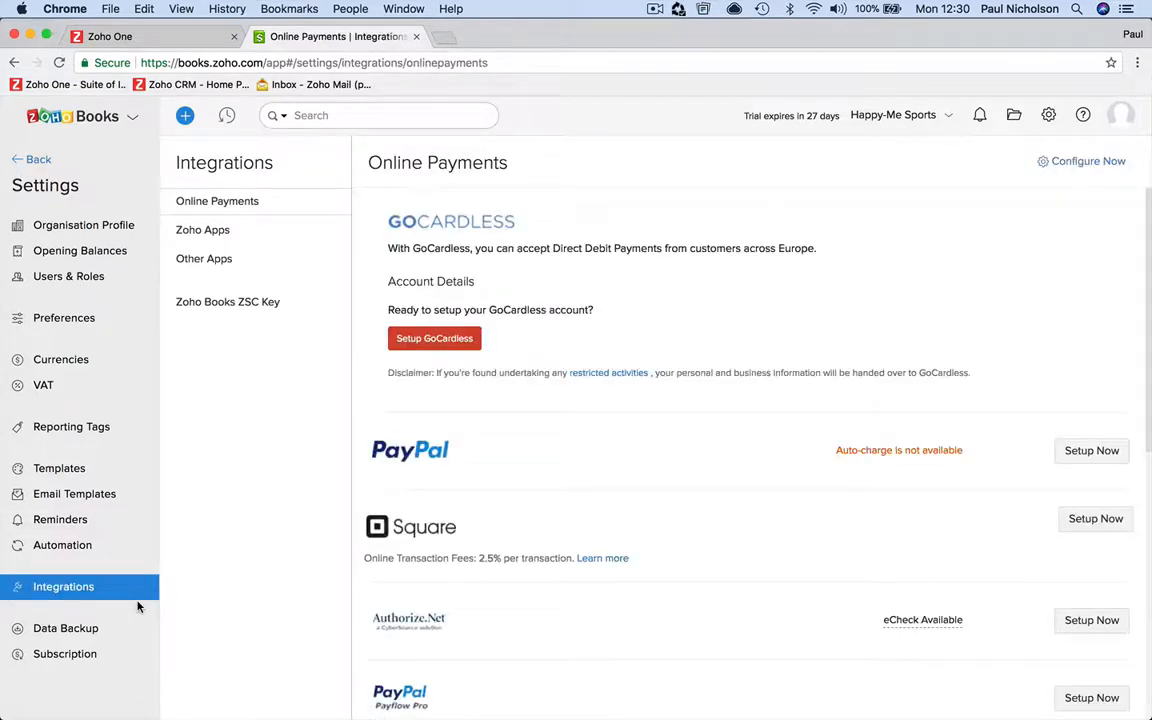
click(264, 226)
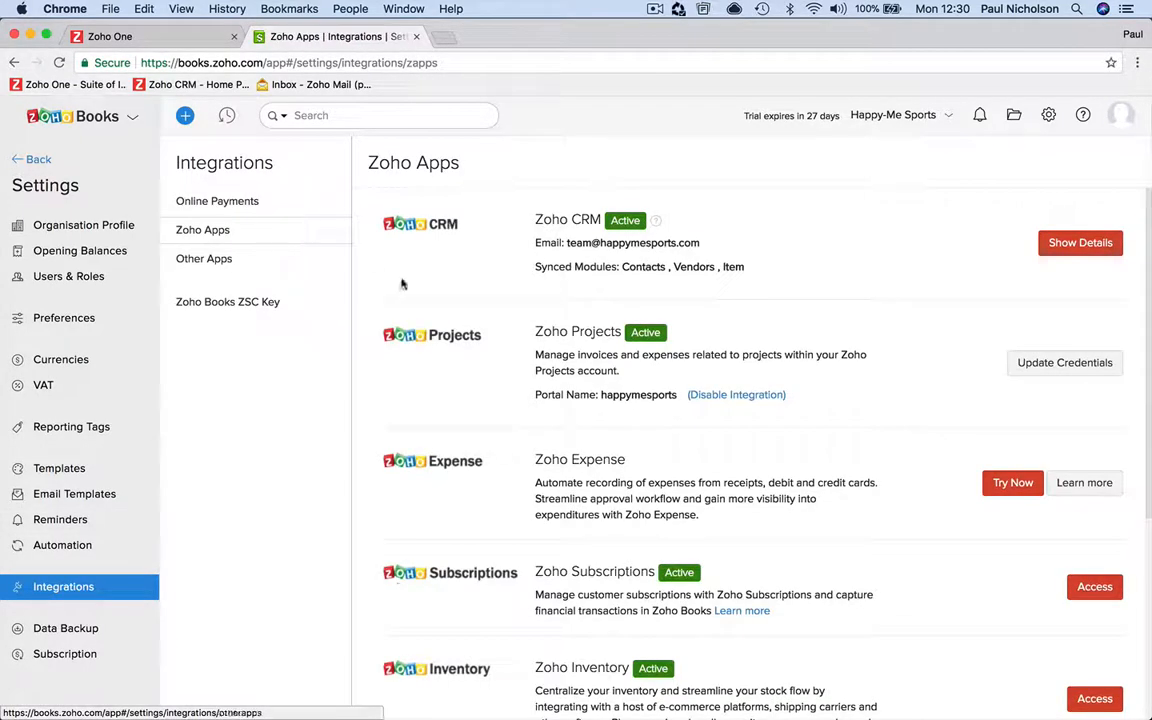
scroll(677, 430, down, 3)
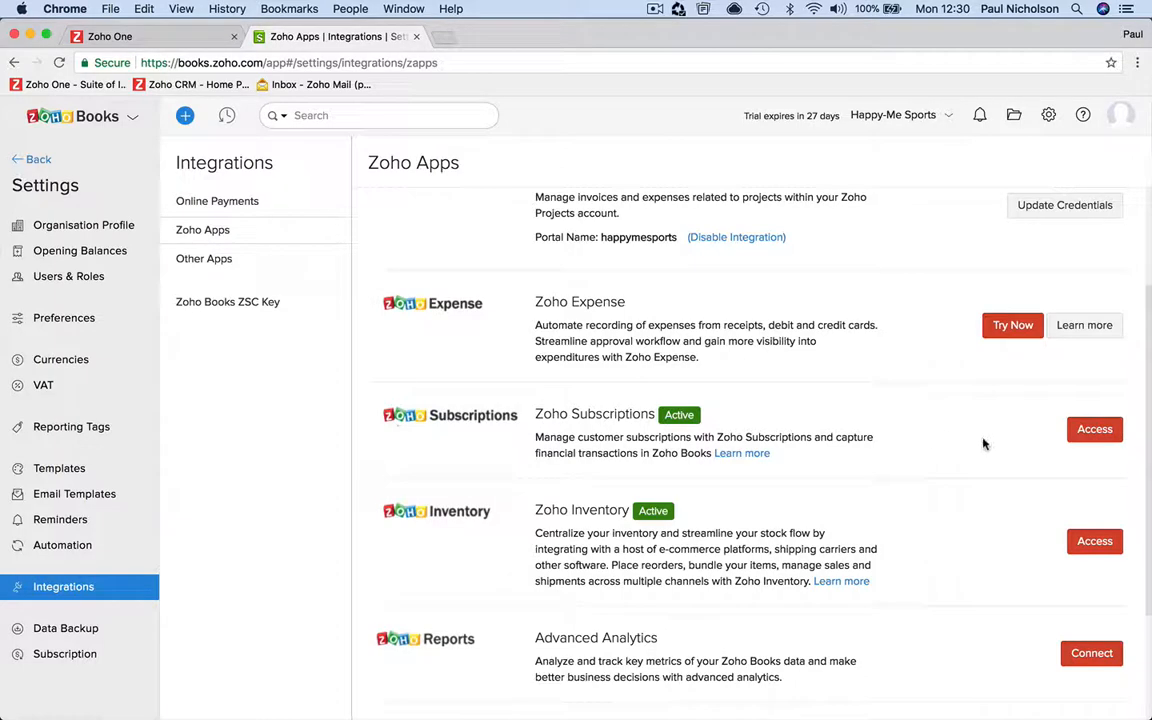
Access Zoho Subscriptions from its integration entry and view the Zoho Apps integrations in its settings.
click(1089, 431)
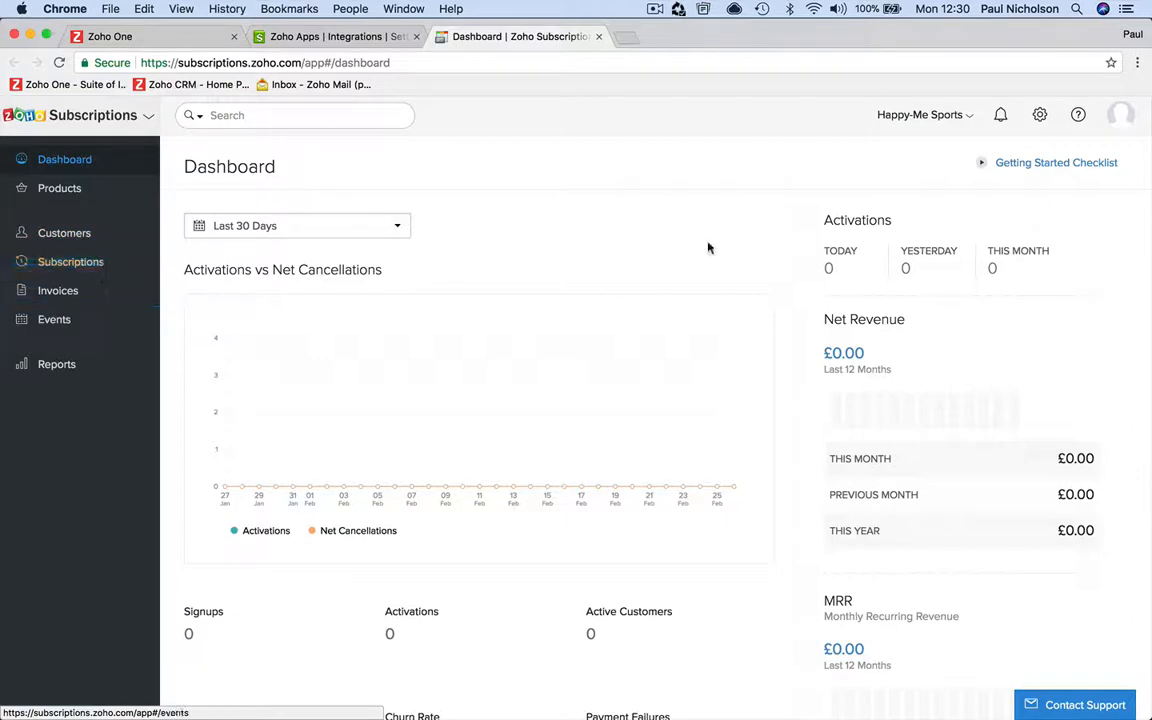
click(1039, 114)
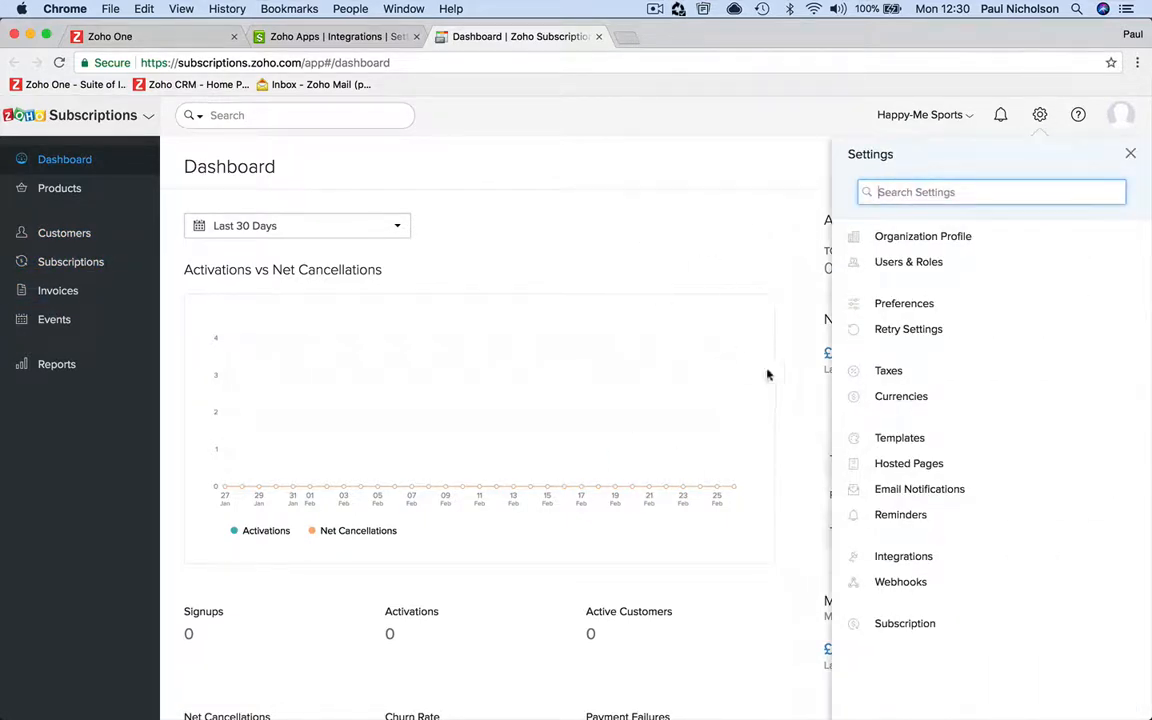
click(886, 555)
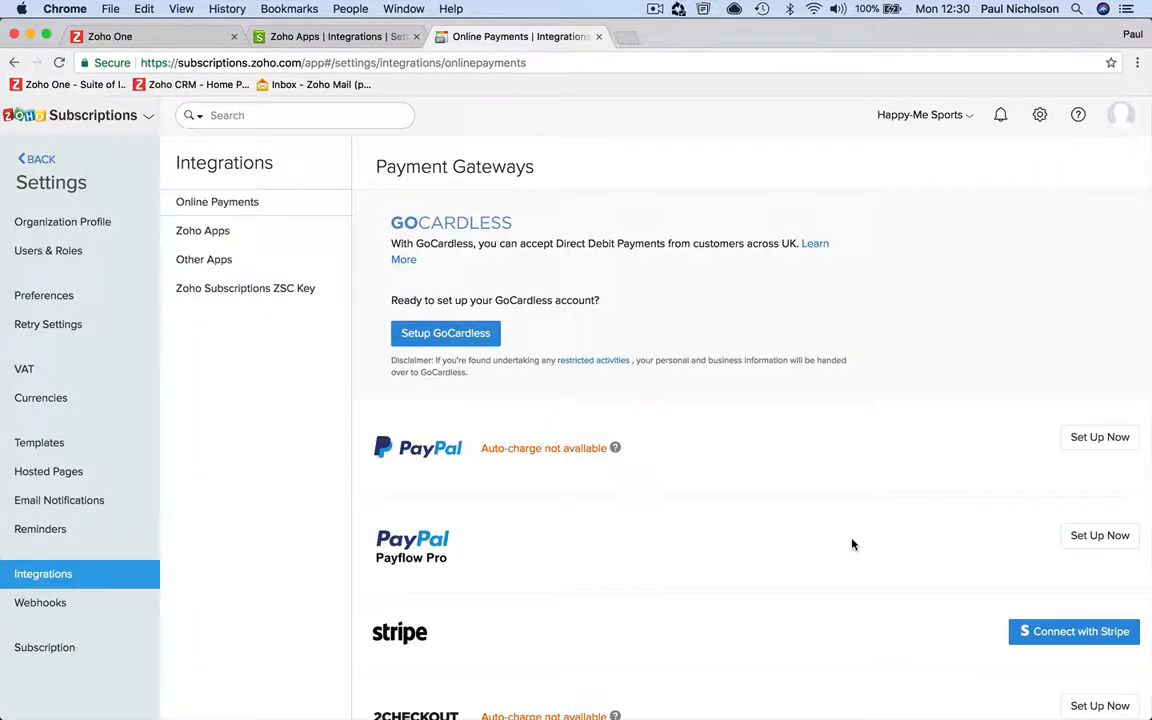
click(301, 234)
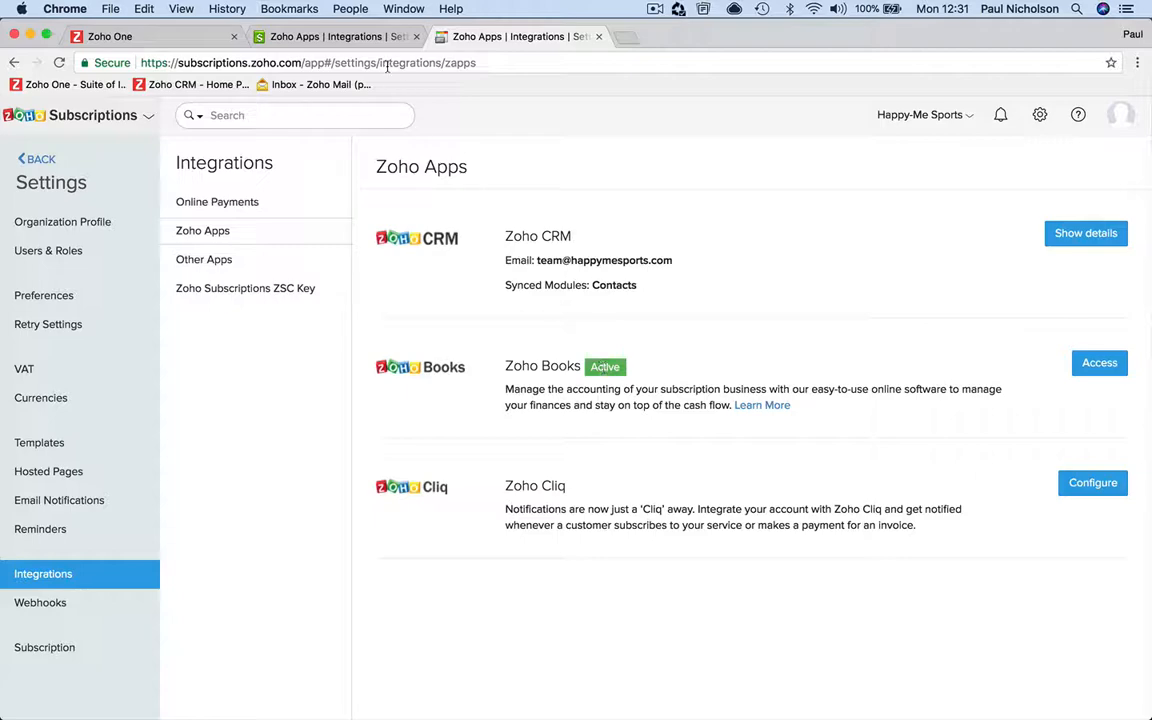
Switch back to Zoho Books and review the Projects, Expense, Subscriptions, Inventory and Reports integrations.
click(335, 36)
scroll(679, 518, down, 1)
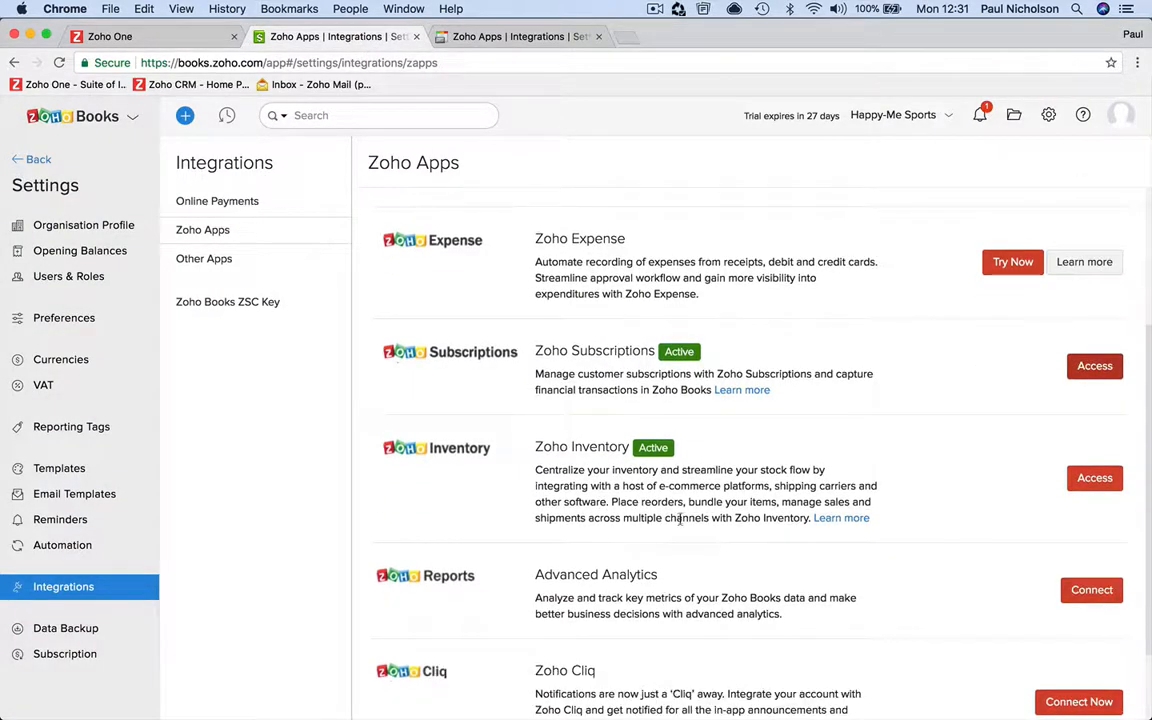
scroll(676, 460, up, 3)
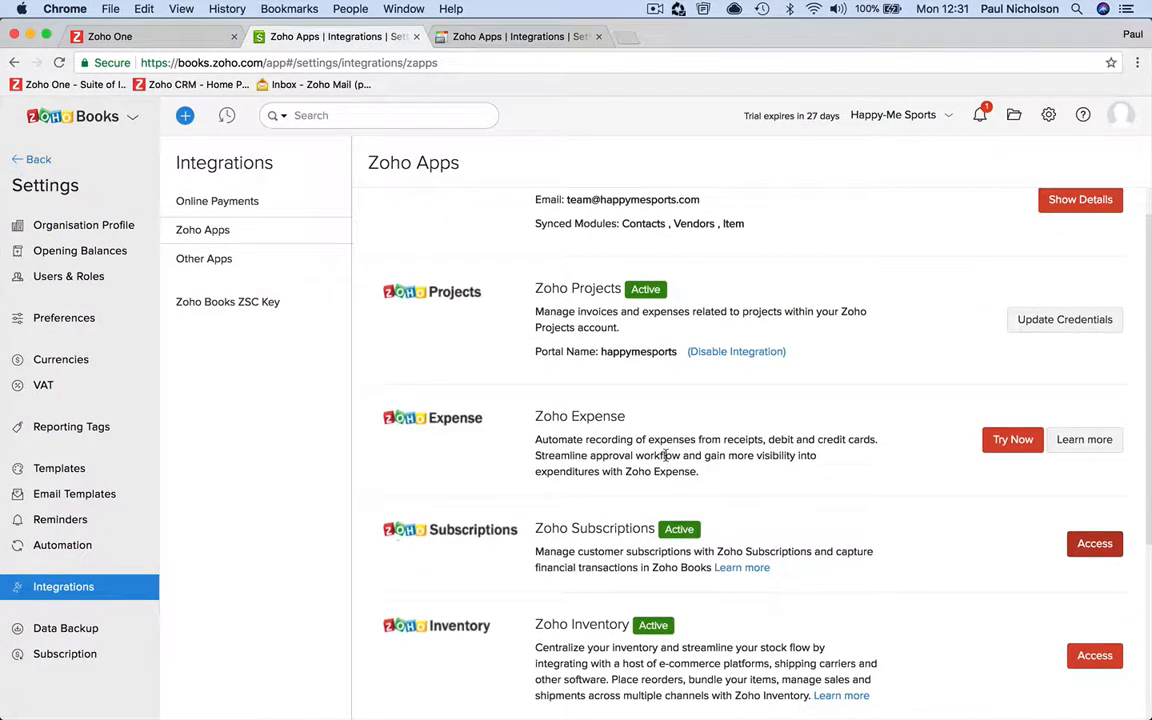
scroll(666, 455, up, 1)
scroll(666, 458, down, 3)
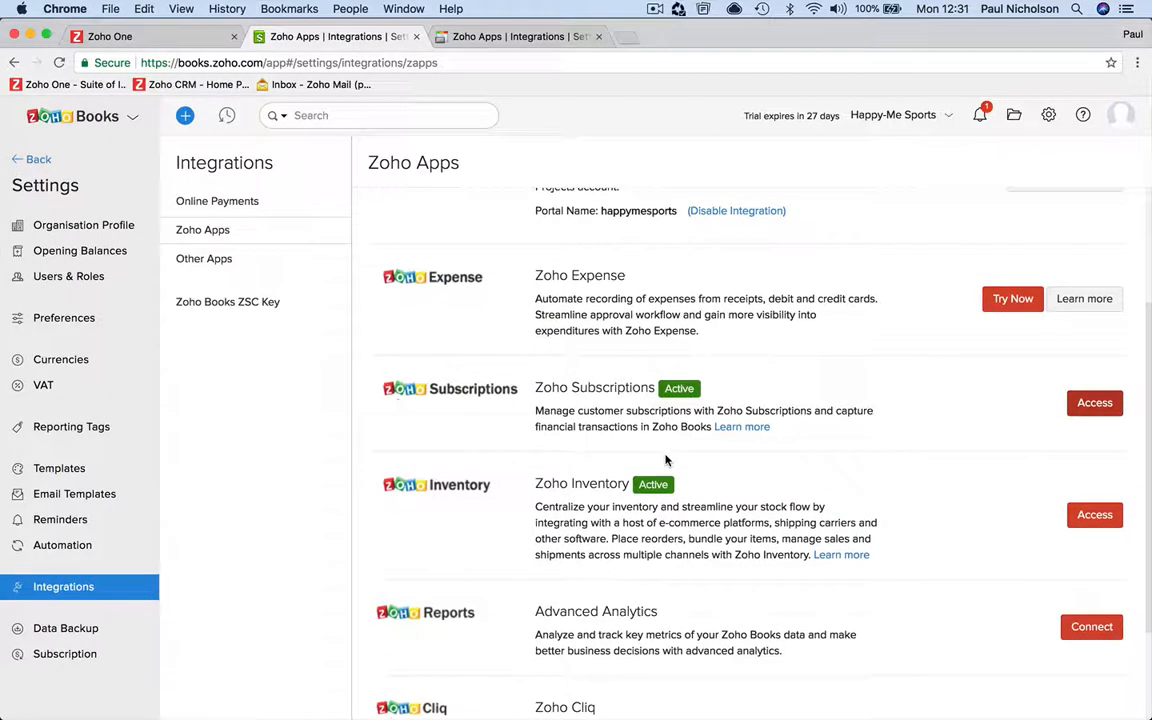